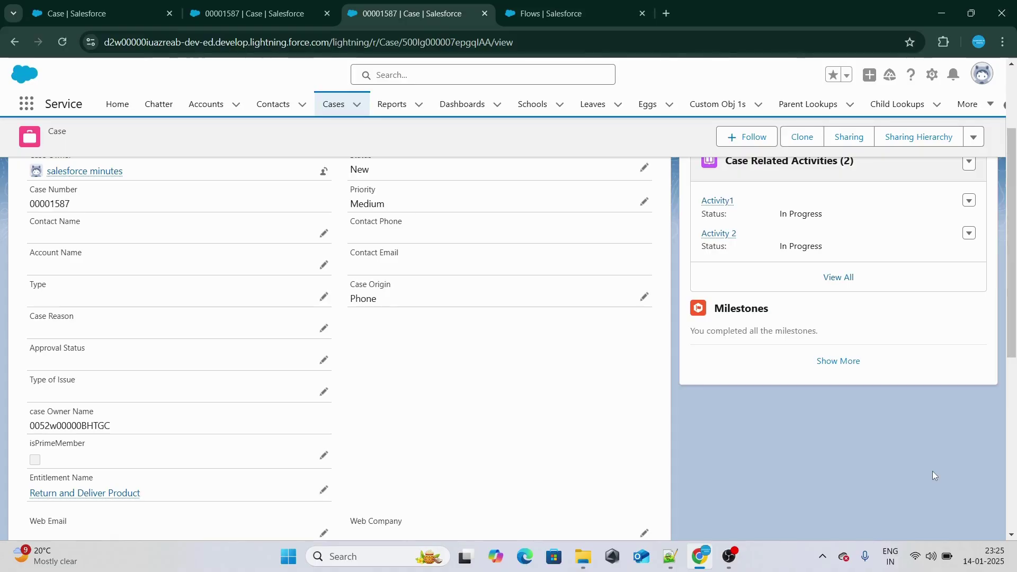
Step: Check that Activity1's status is still In Progress on Case 00001587
scroll(838, 345, up, 3)
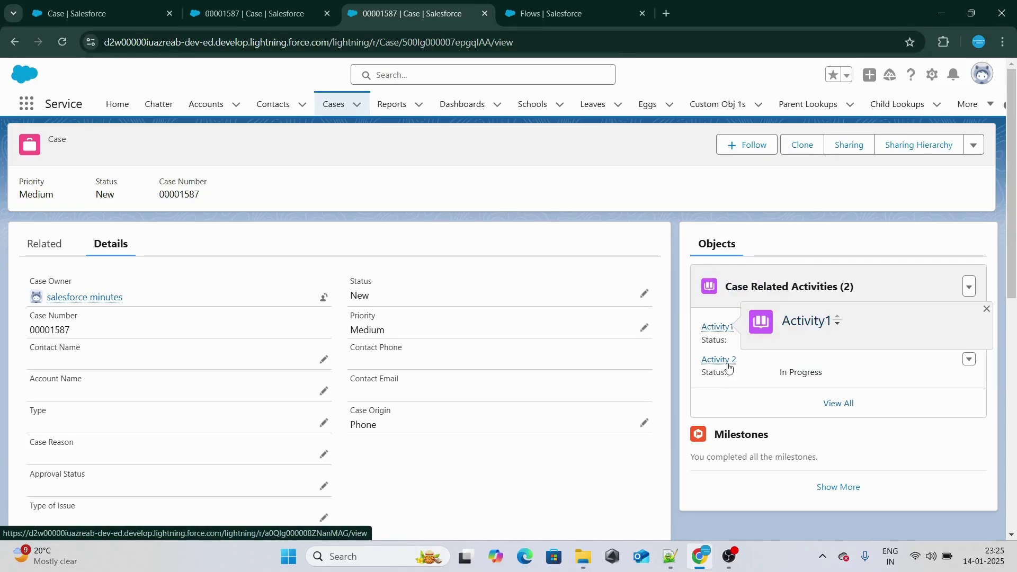
drag(781, 340, 831, 343)
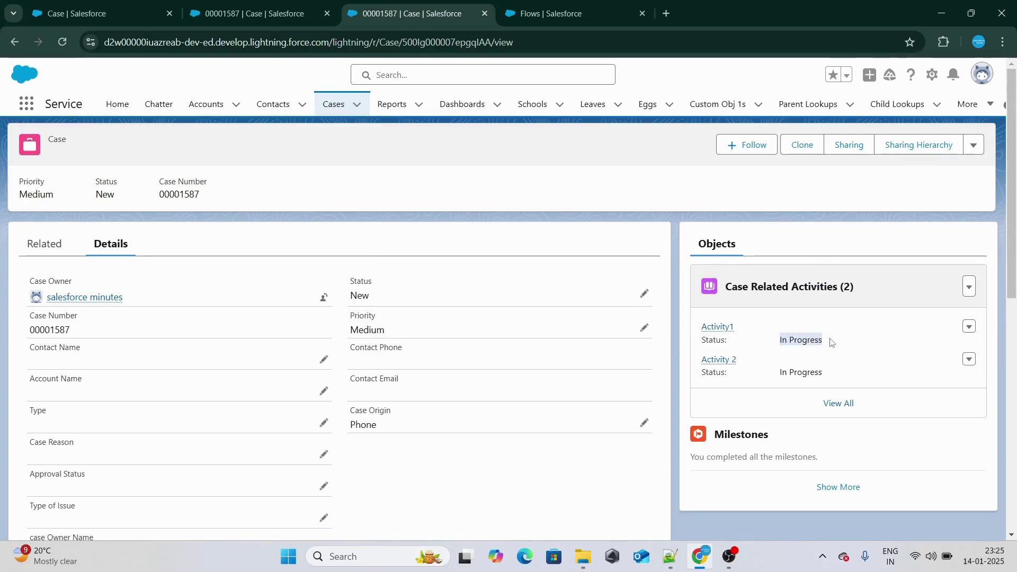
click(572, 221)
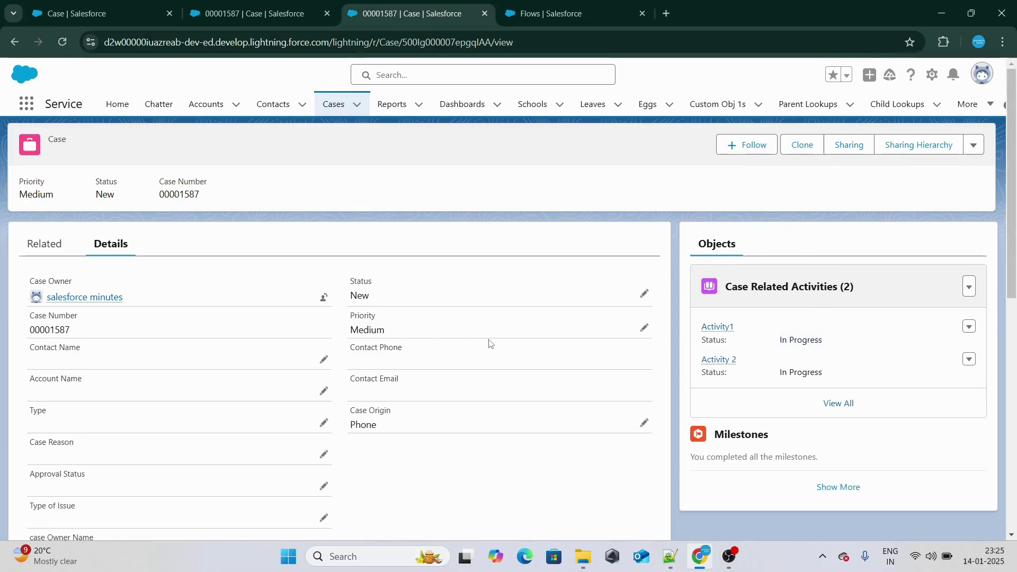
scroll(493, 329, down, 2)
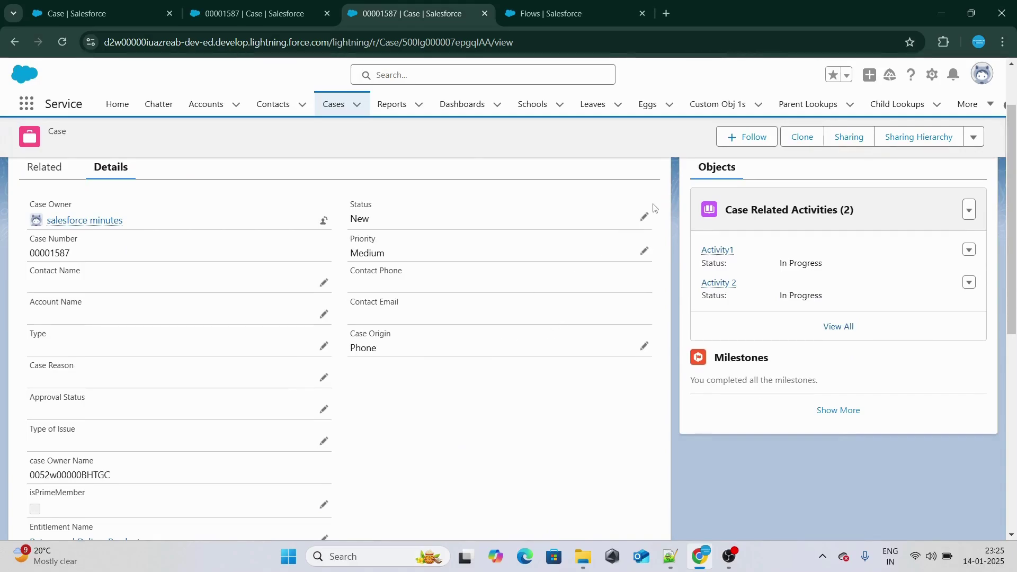
Step: Try changing the case Status to Escalated, cancel so it stays New, then go to Flows
click(645, 217)
click(560, 250)
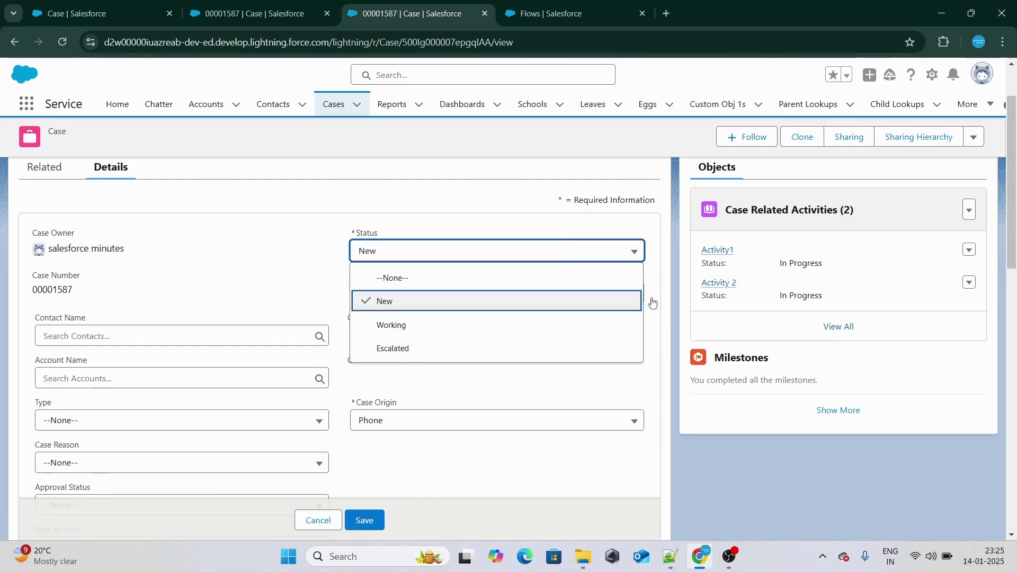
drag(778, 263, 835, 270)
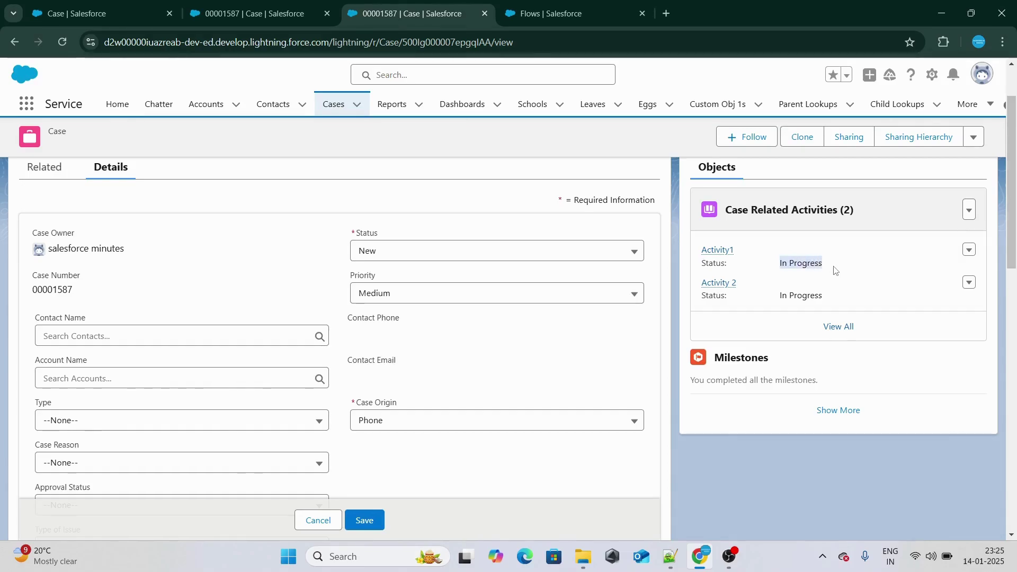
click(793, 275)
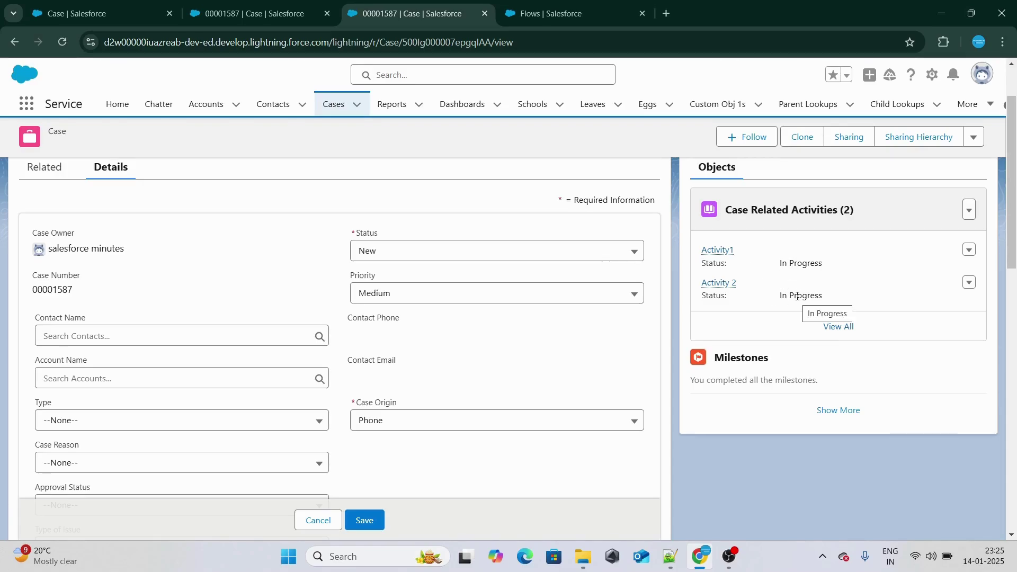
drag(775, 264, 826, 266)
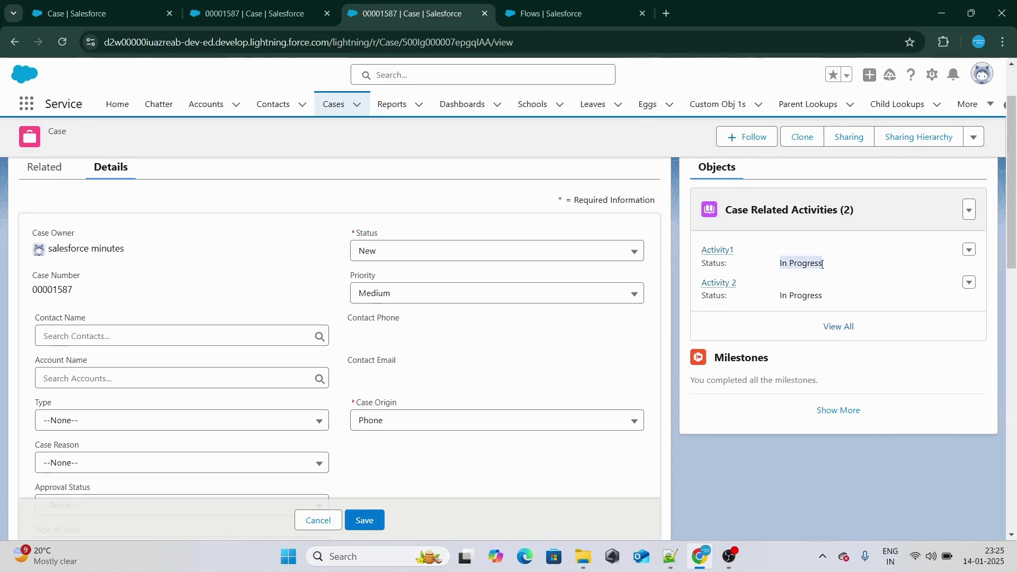
click(555, 251)
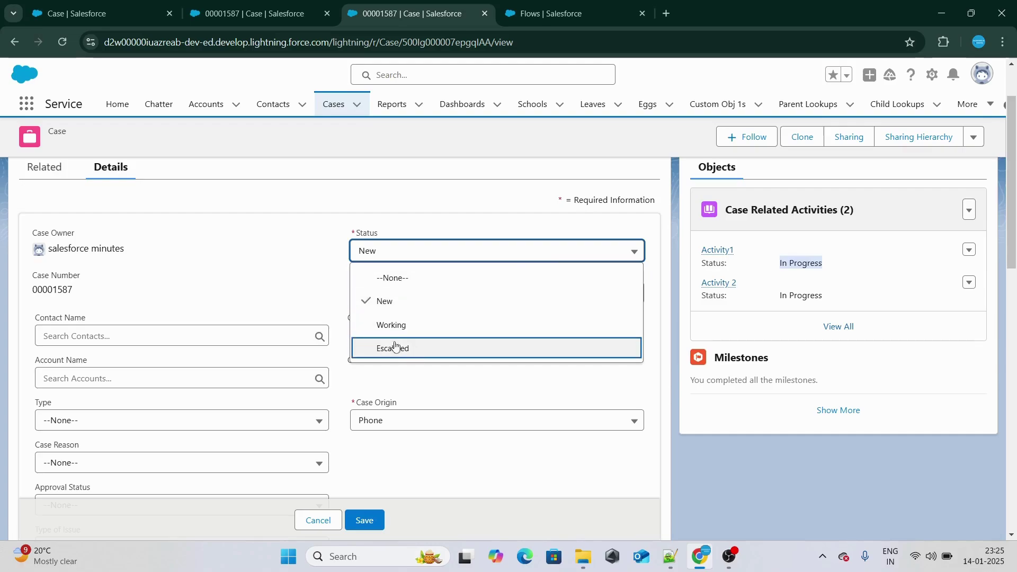
click(316, 519)
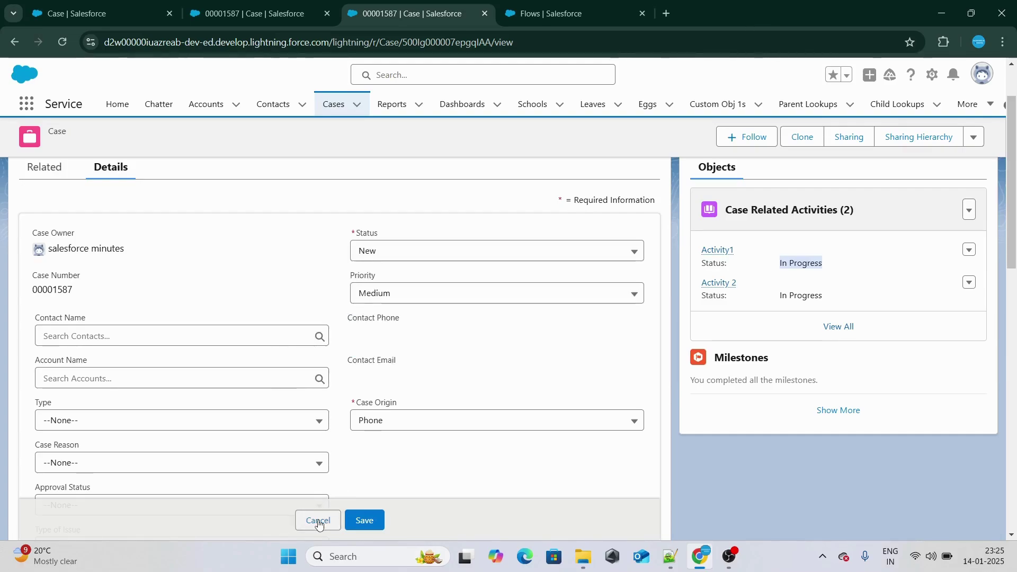
click(767, 269)
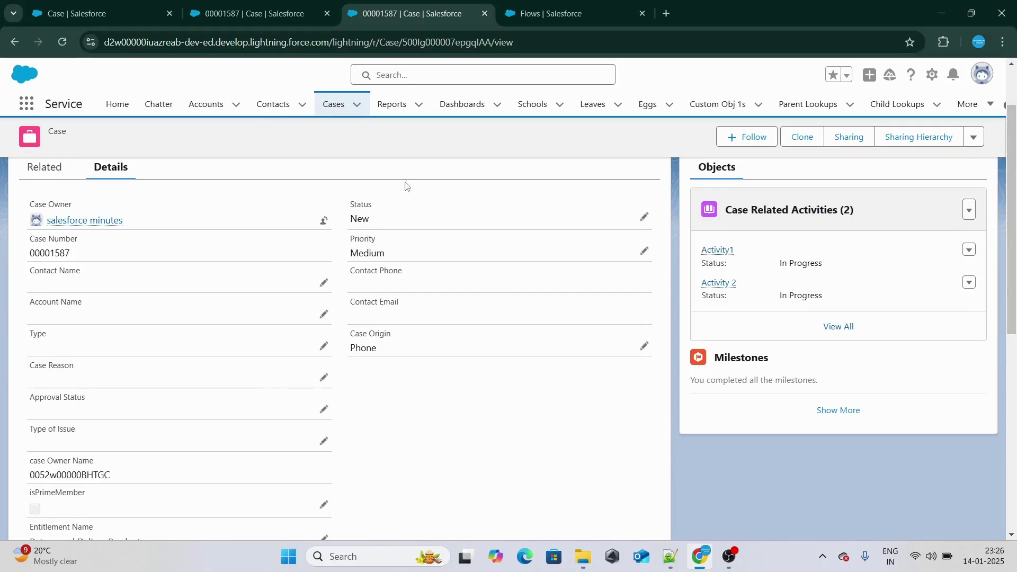
click(550, 14)
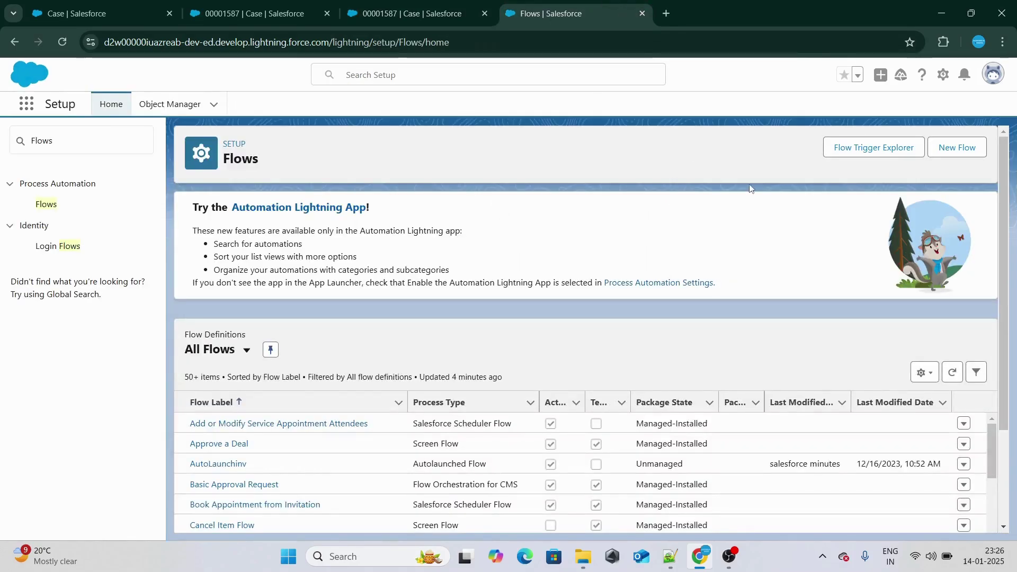
Step: Start a new flow from scratch and choose the Record-Triggered Flow type
click(959, 153)
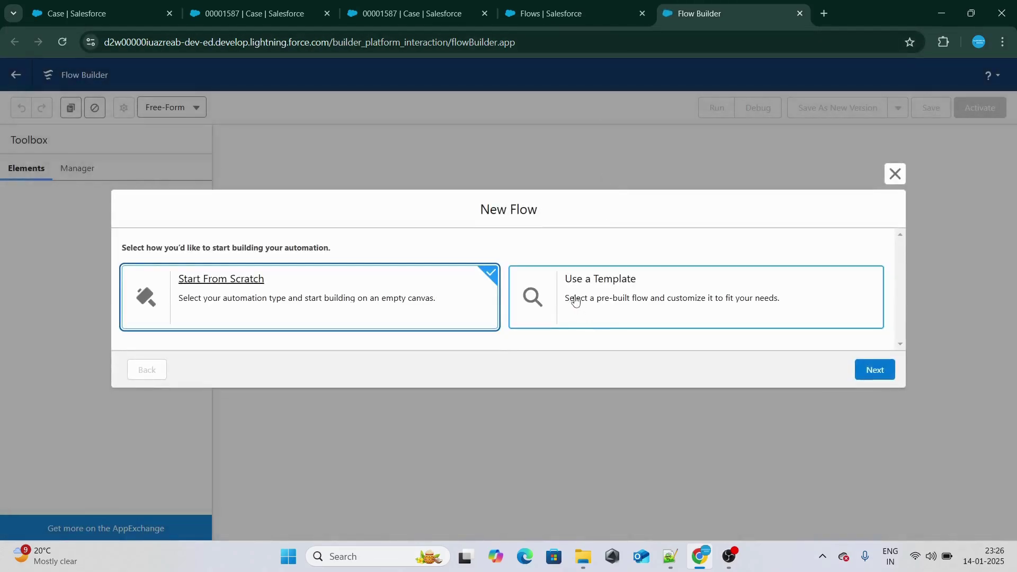
click(872, 381)
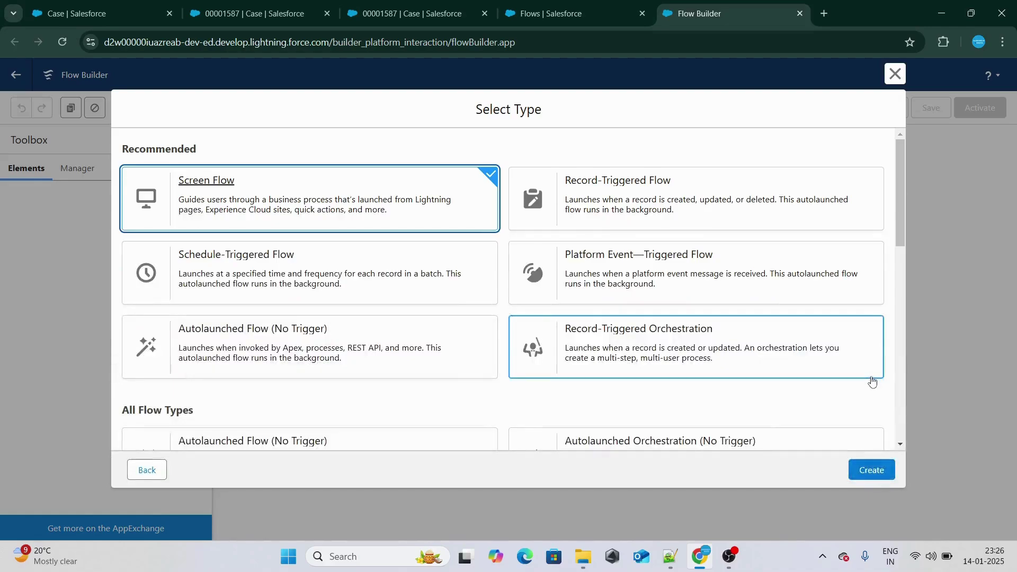
click(647, 211)
Step: Trigger the flow on the Case object when a record is created or updated
click(873, 476)
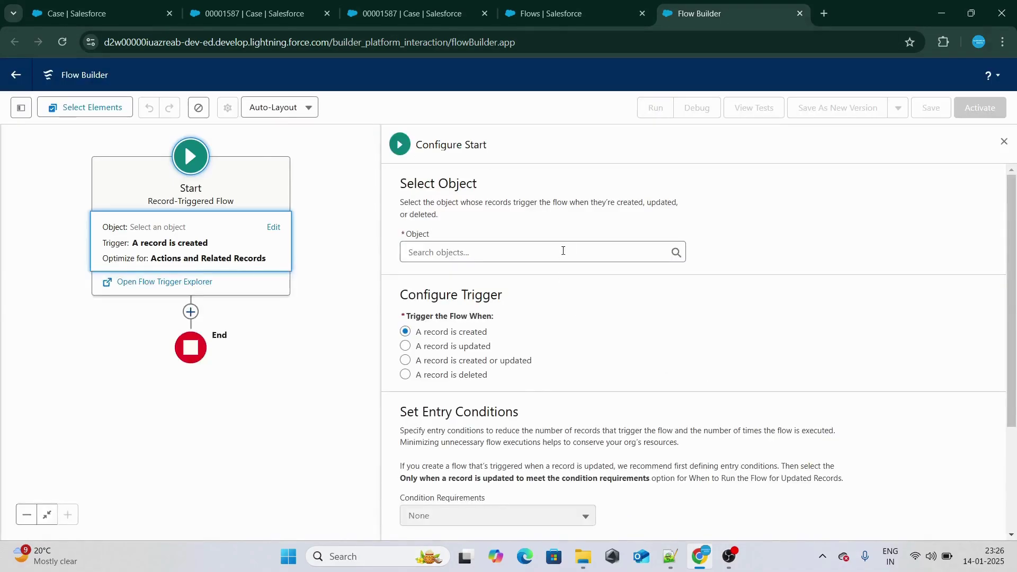
click(449, 256)
text(Case)
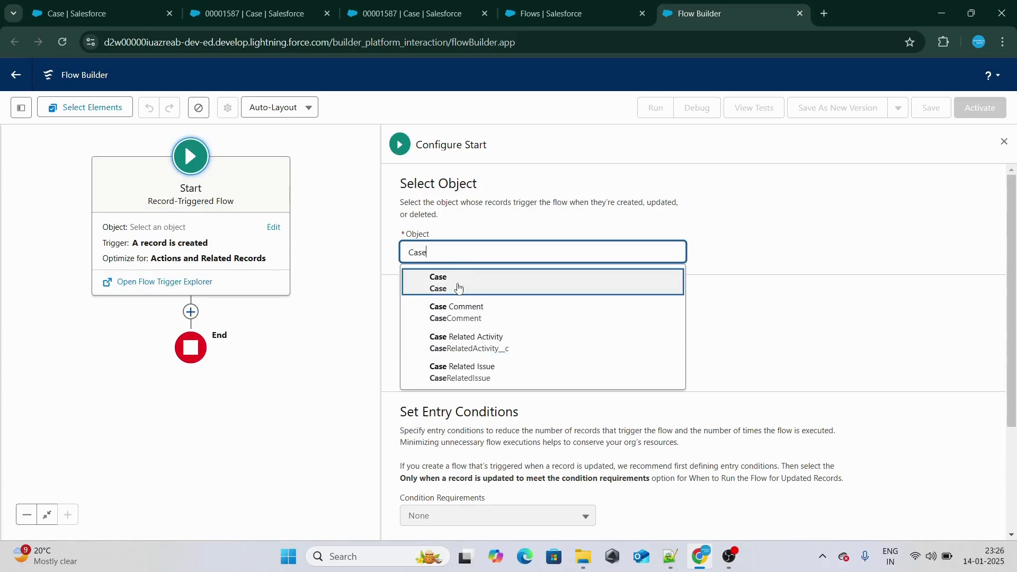
click(463, 285)
click(464, 349)
click(472, 361)
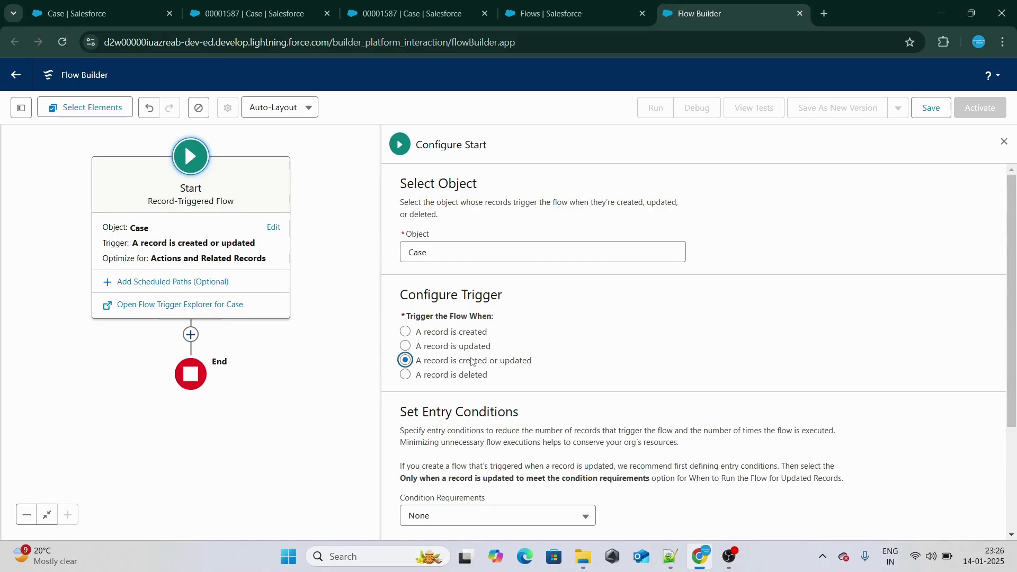
Step: Require all conditions, with the first entry condition Status Is Changed True
scroll(480, 376, down, 3)
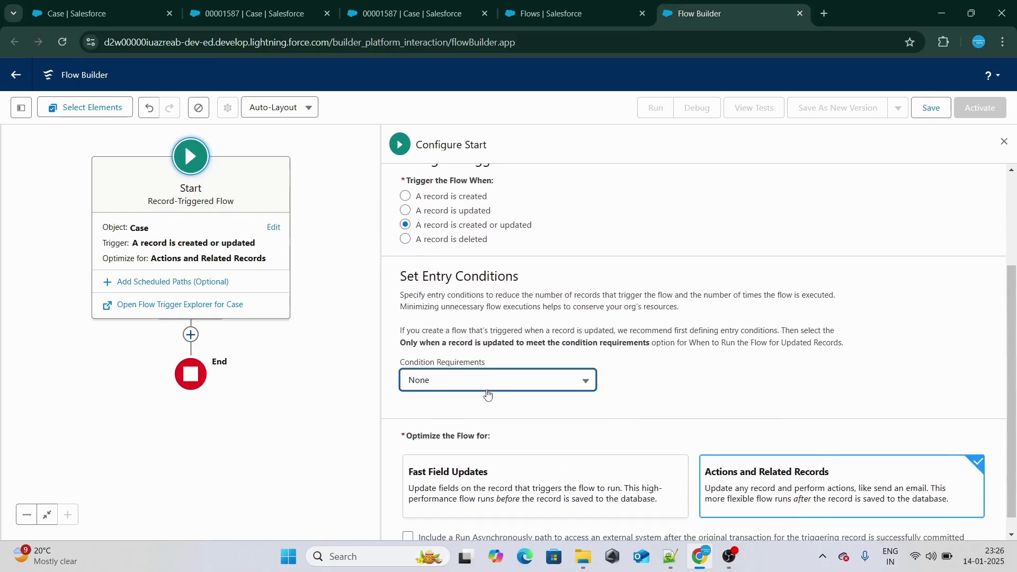
click(485, 385)
click(472, 284)
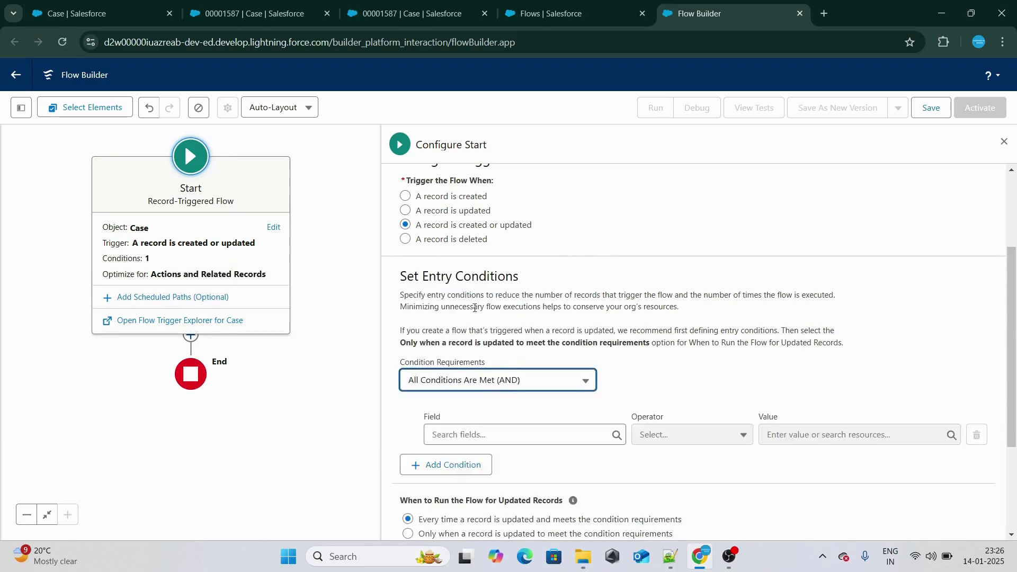
click(495, 434)
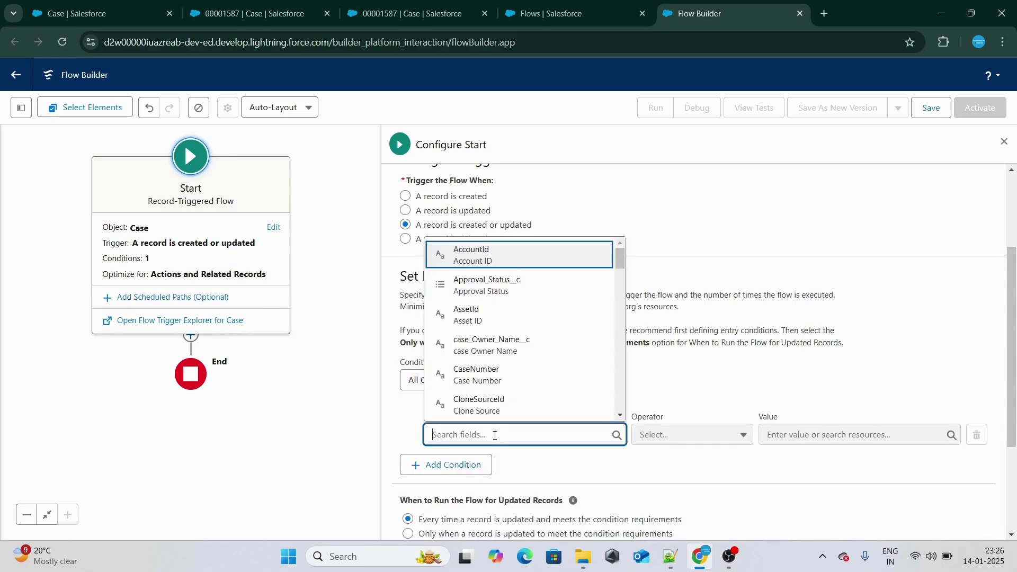
text(Stat)
click(487, 416)
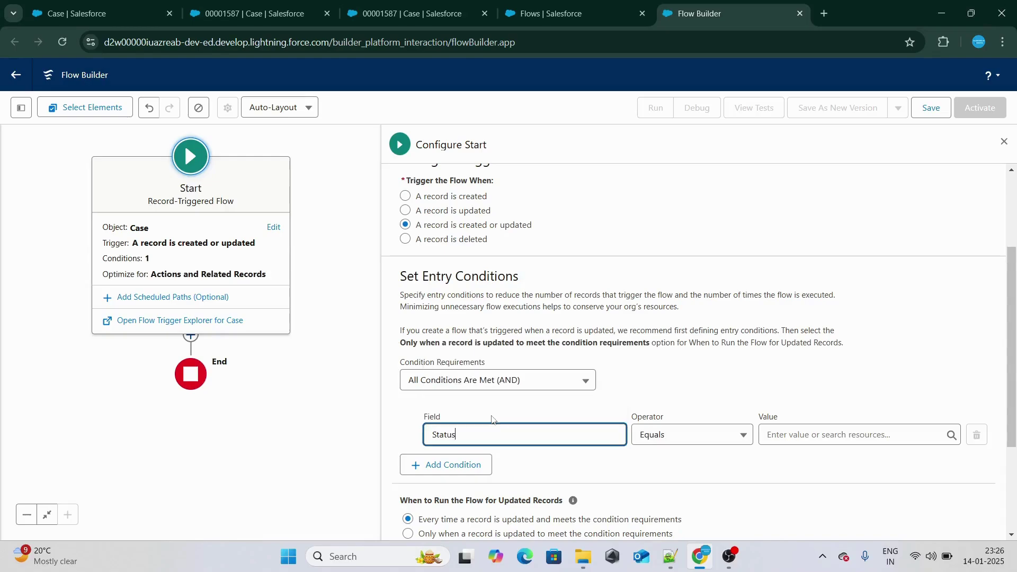
click(729, 442)
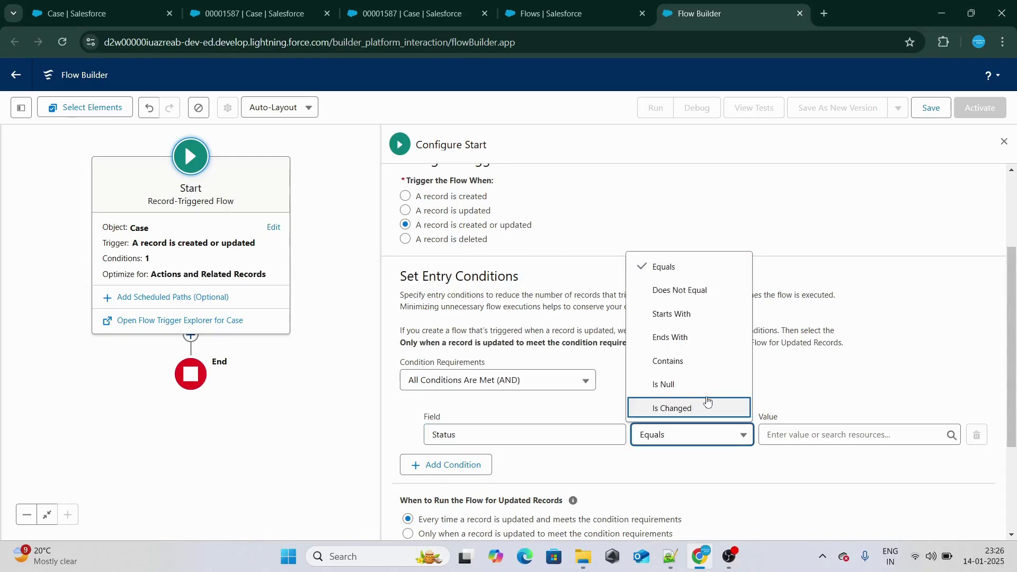
click(707, 407)
click(811, 434)
text(truee)
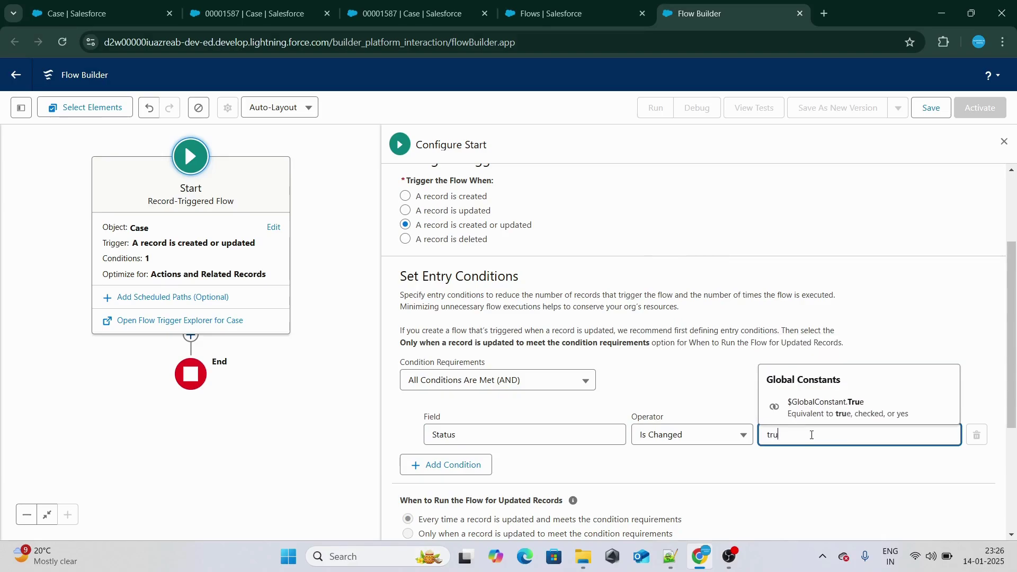
key(BackSpace)
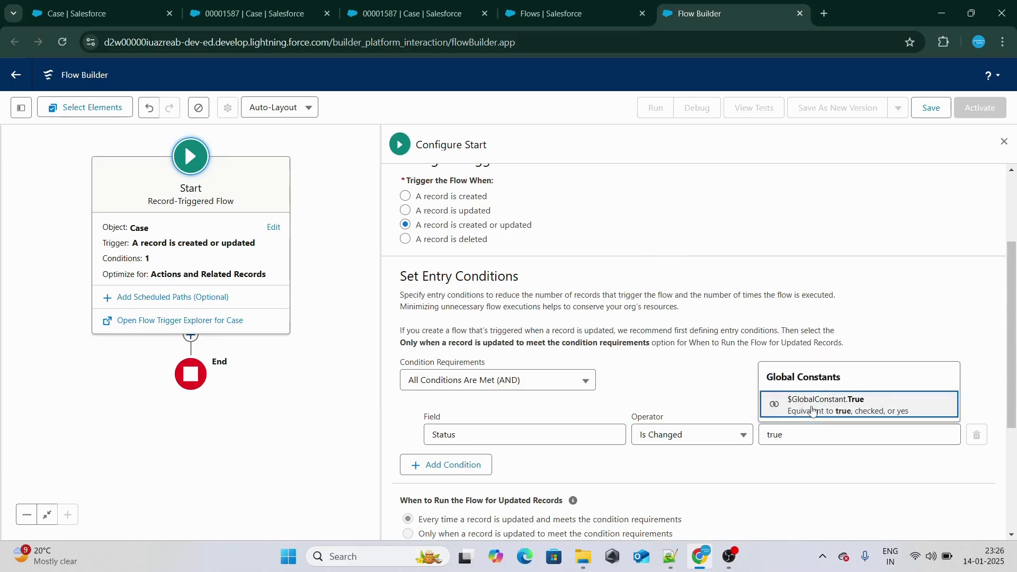
click(816, 407)
scroll(410, 339, down, 3)
Step: Add a second entry condition: Status equals Escalated
click(406, 318)
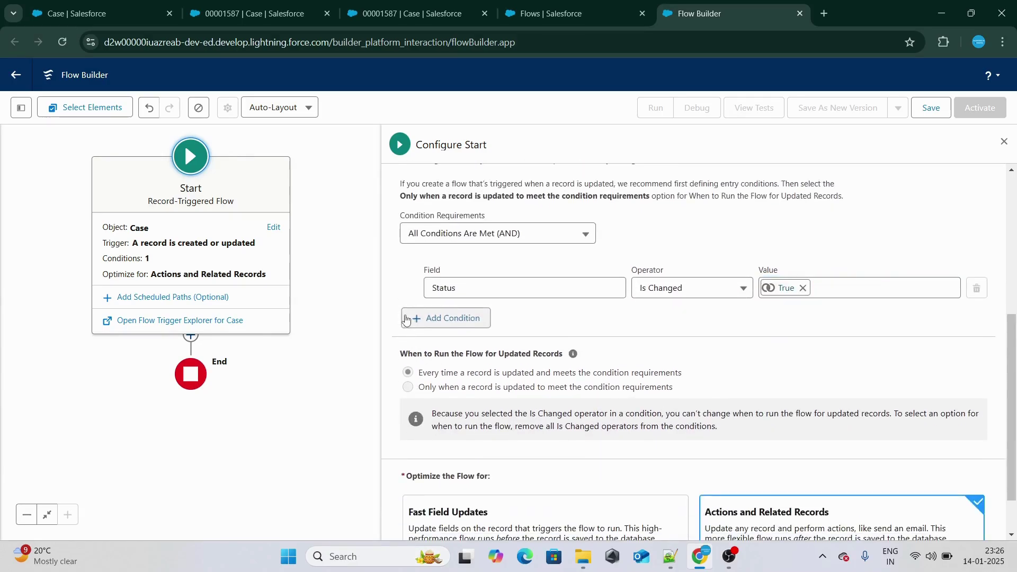
click(454, 333)
text(Stat)
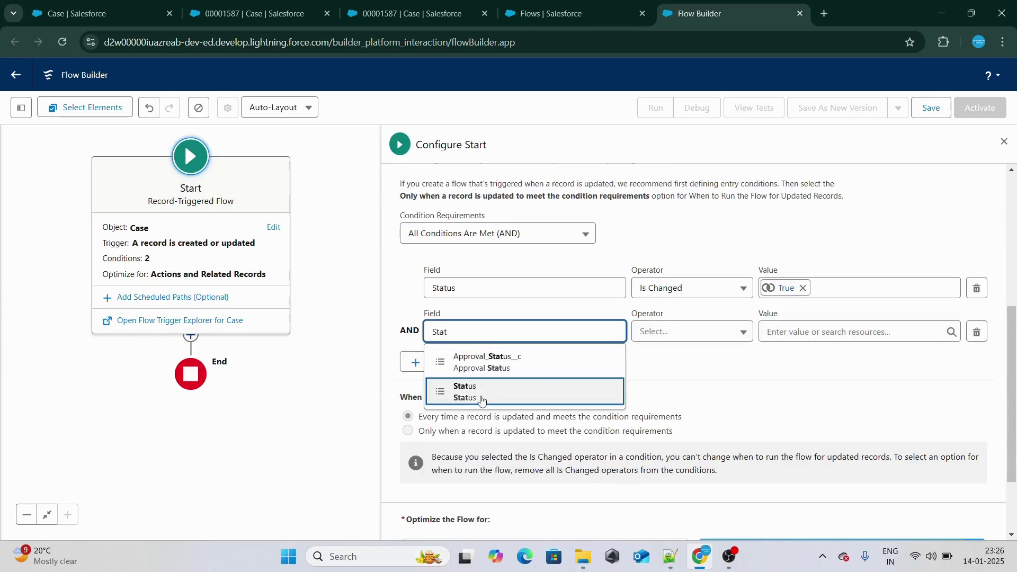
click(455, 392)
click(784, 325)
text(Es)
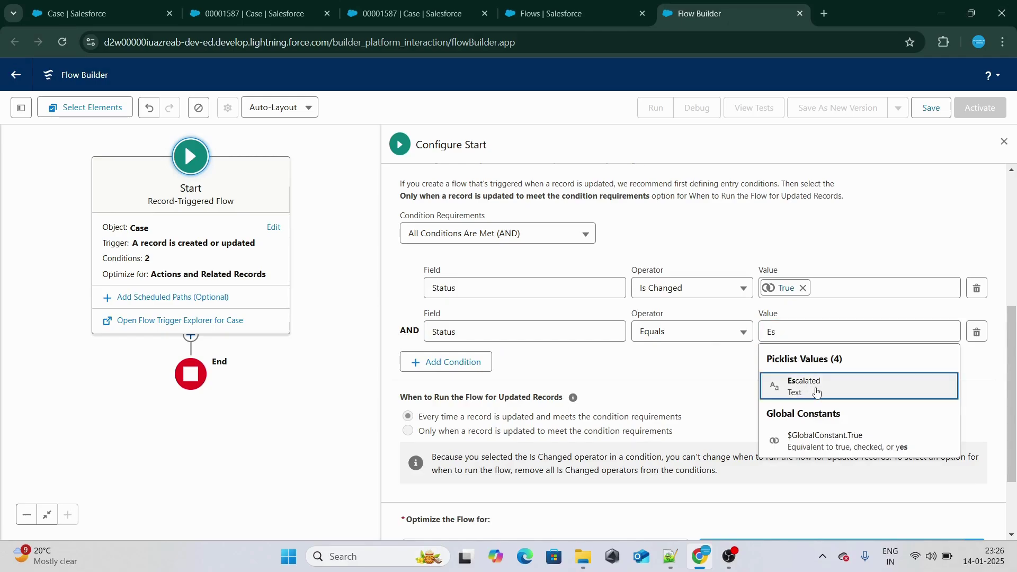
click(797, 386)
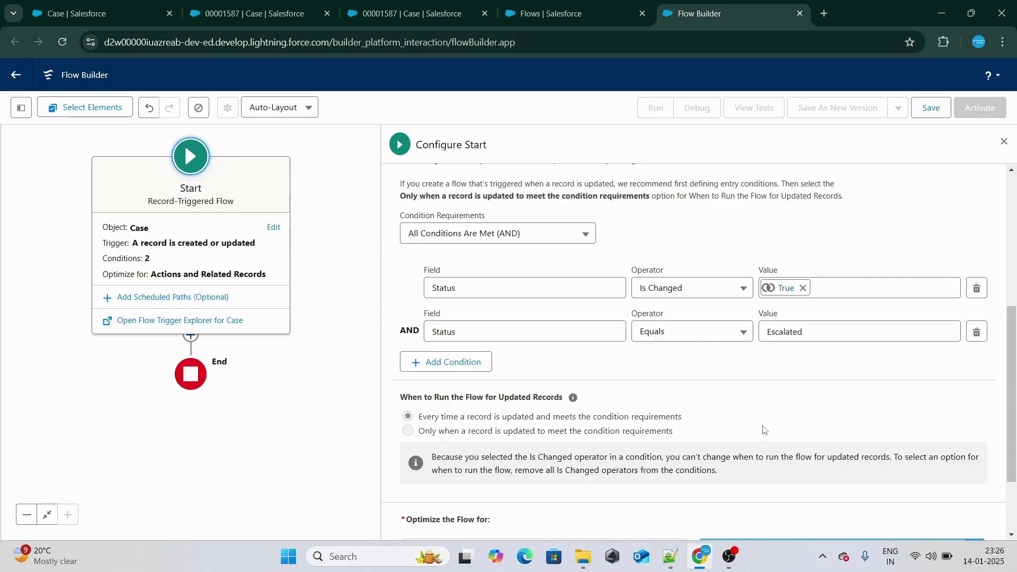
Step: Optimize the flow for Fast Field Updates and close the start settings
scroll(765, 427, down, 2)
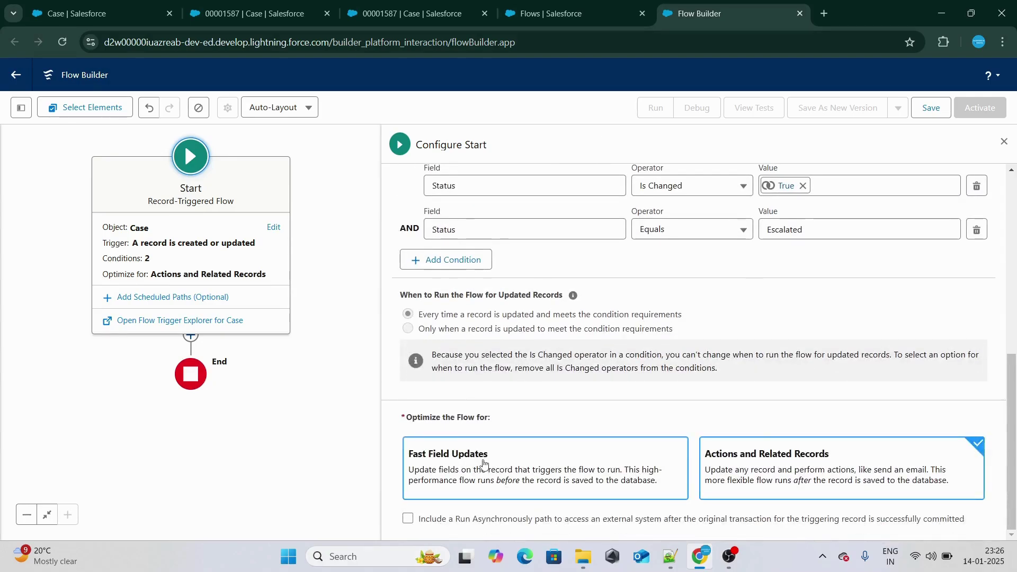
click(484, 464)
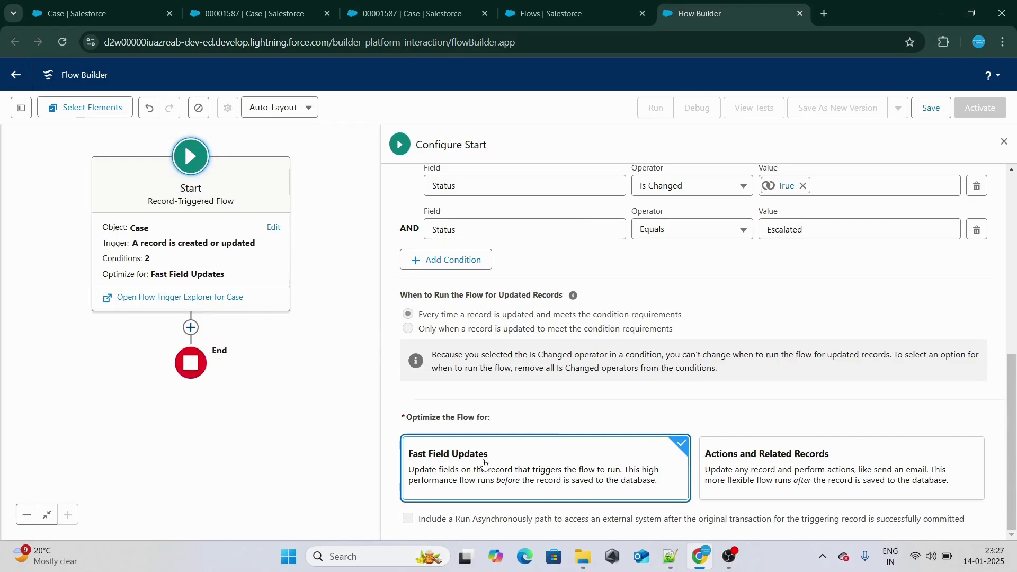
click(1004, 141)
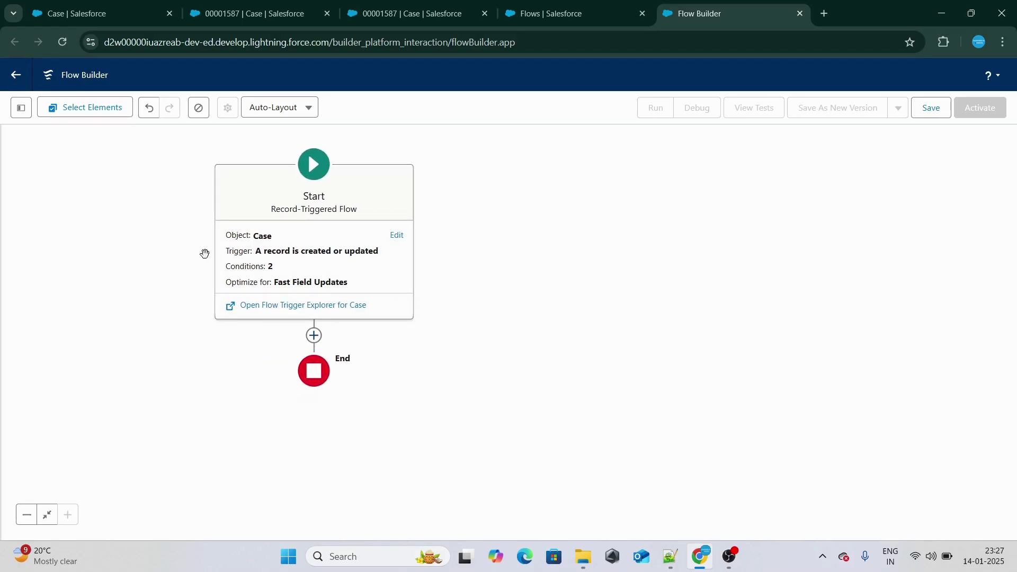
Step: Add a Get Records step labelled 'get All the related Act' below Start
click(314, 335)
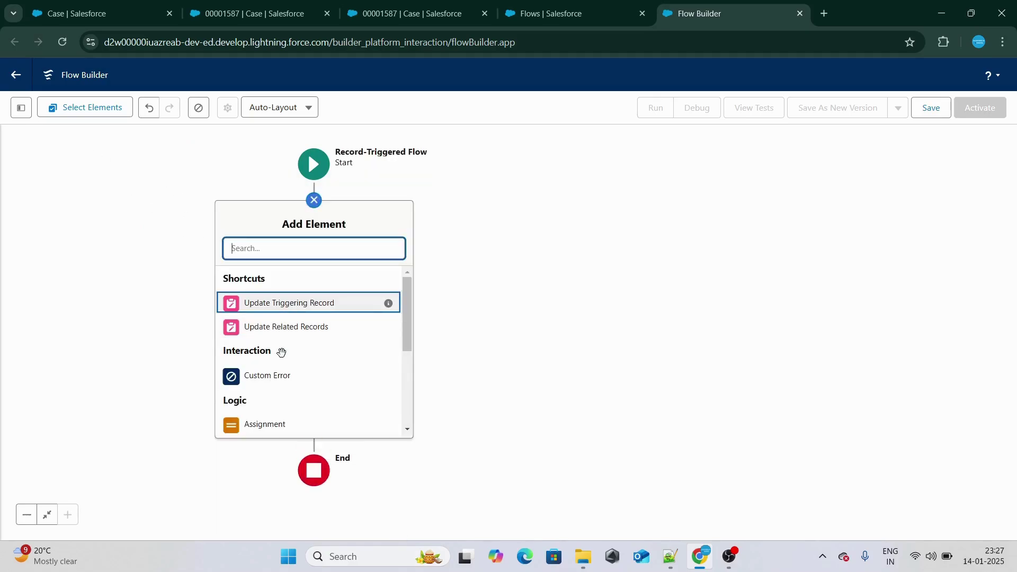
scroll(281, 352, down, 3)
click(291, 433)
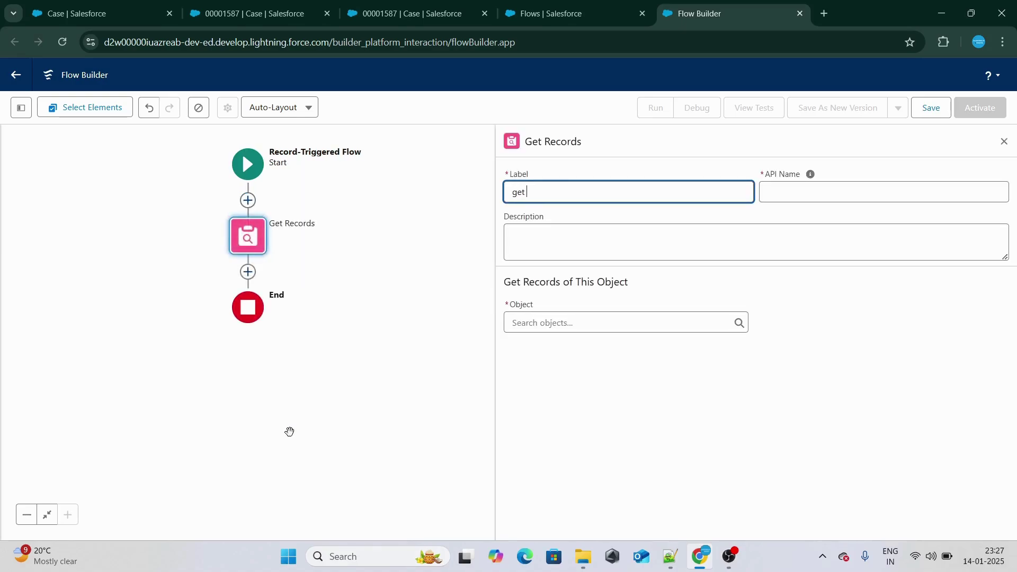
text(get All the related Activities)
click(645, 156)
Step: Set the Get Records object to Case Related Activity
click(584, 318)
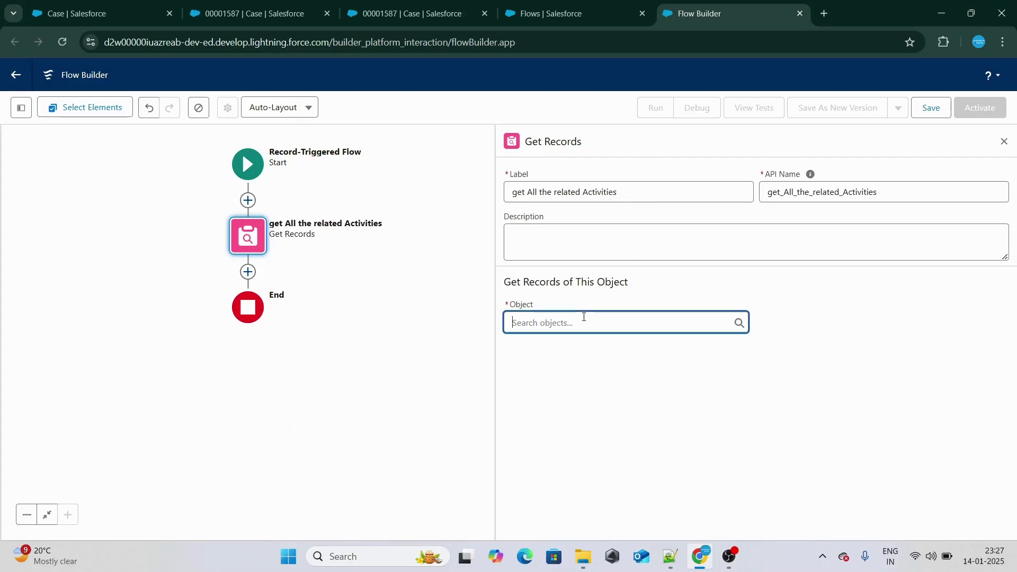
text(get Case)
key(ctrl+a)
key(BackSpace)
text(Get Cas)
key(ctrl+a)
key(BackSpace)
text(Case Re)
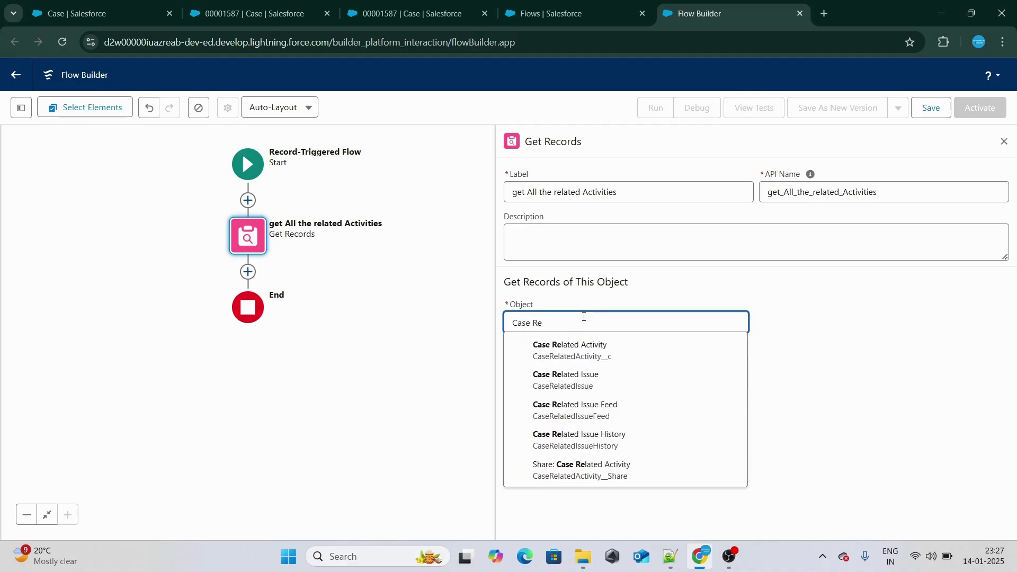
click(578, 344)
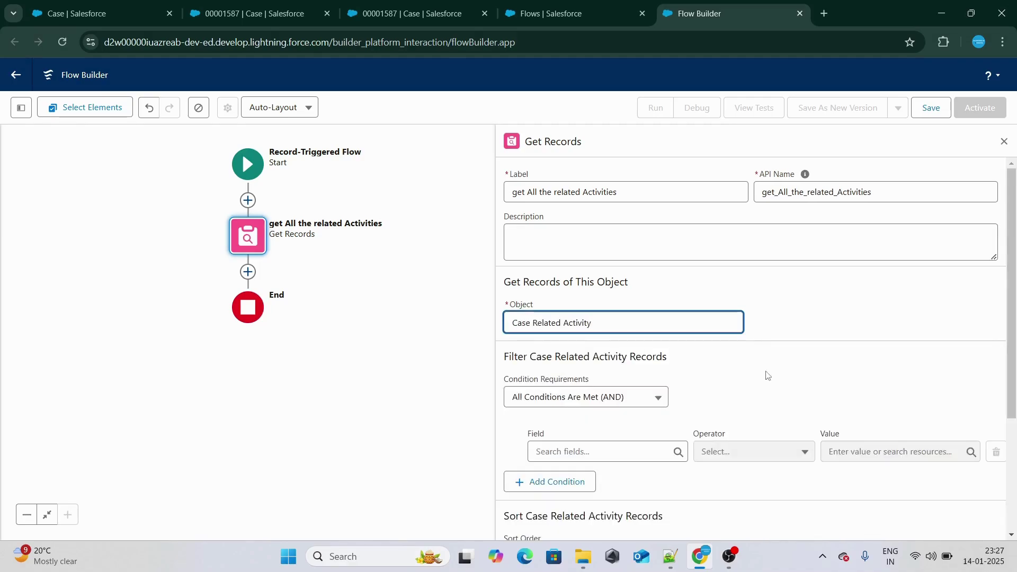
Step: Filter records where Case__c equals {!$Record.Id}, the triggering Case ID
scroll(696, 420, down, 3)
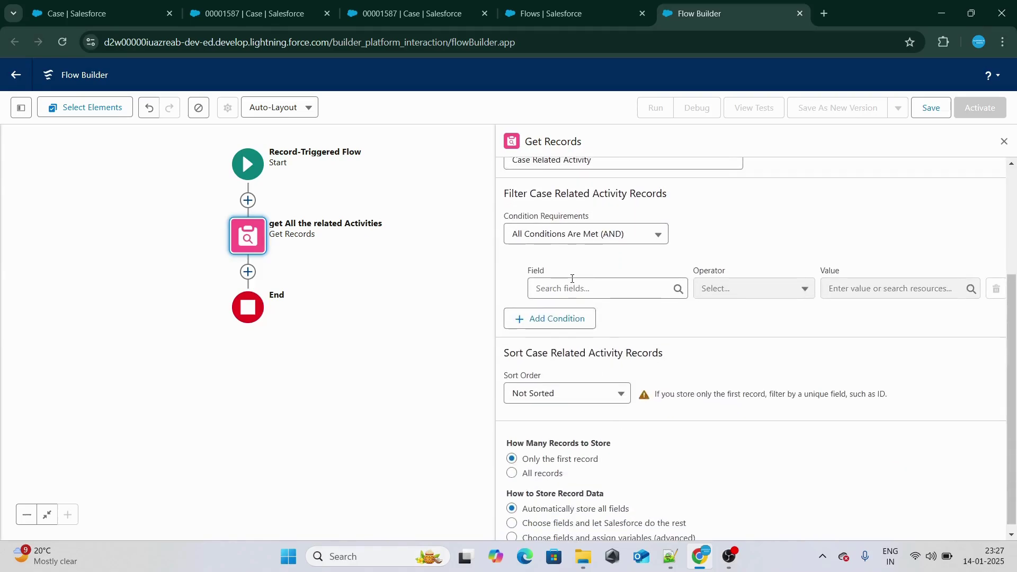
click(572, 281)
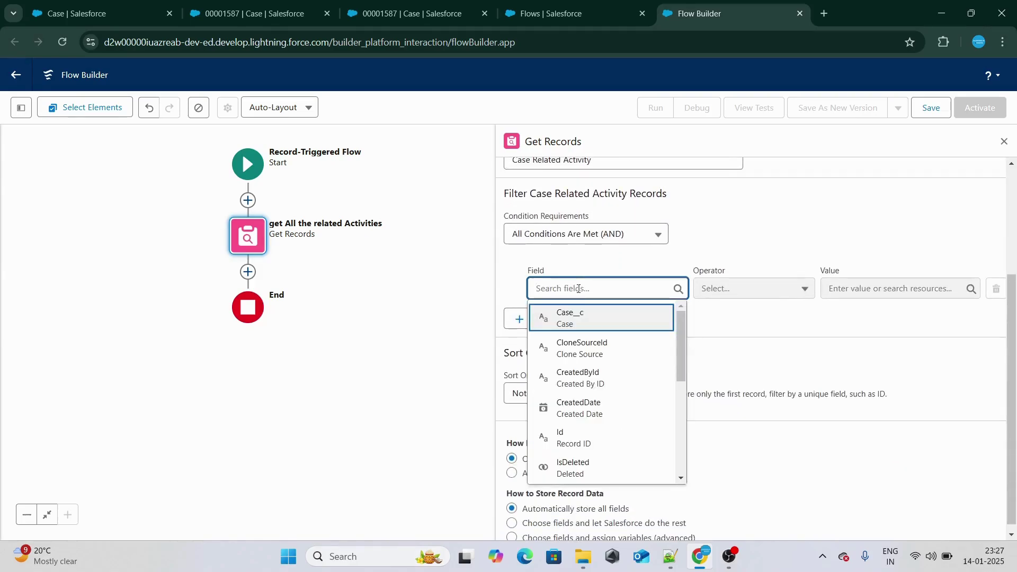
click(582, 317)
click(851, 287)
text($)
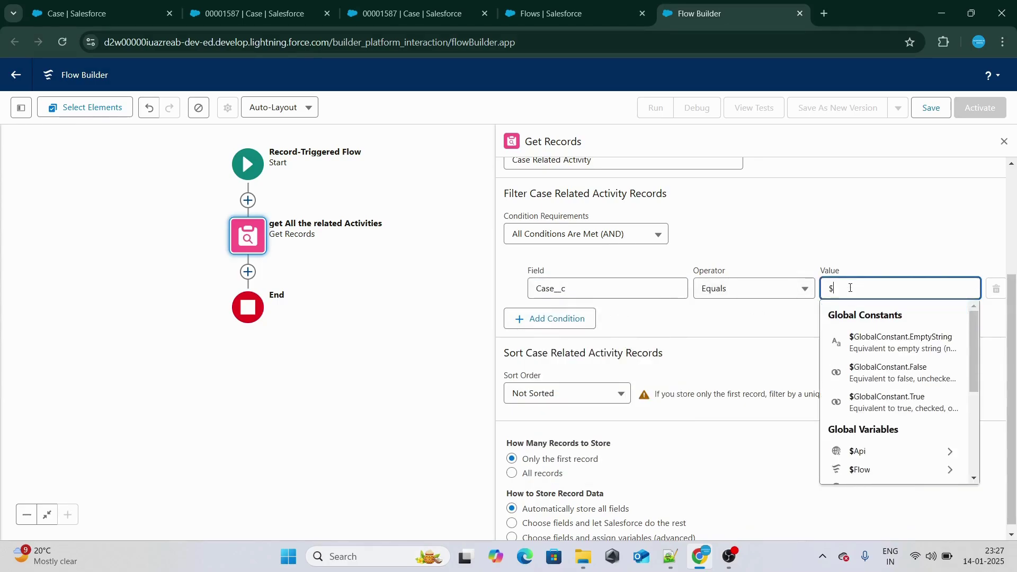
text(rec)
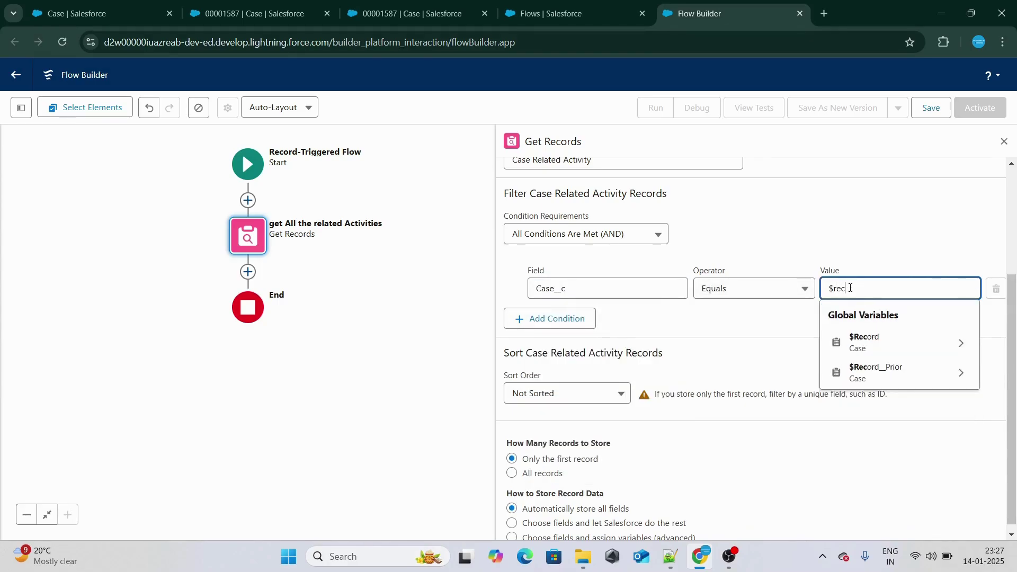
click(865, 349)
text(Id)
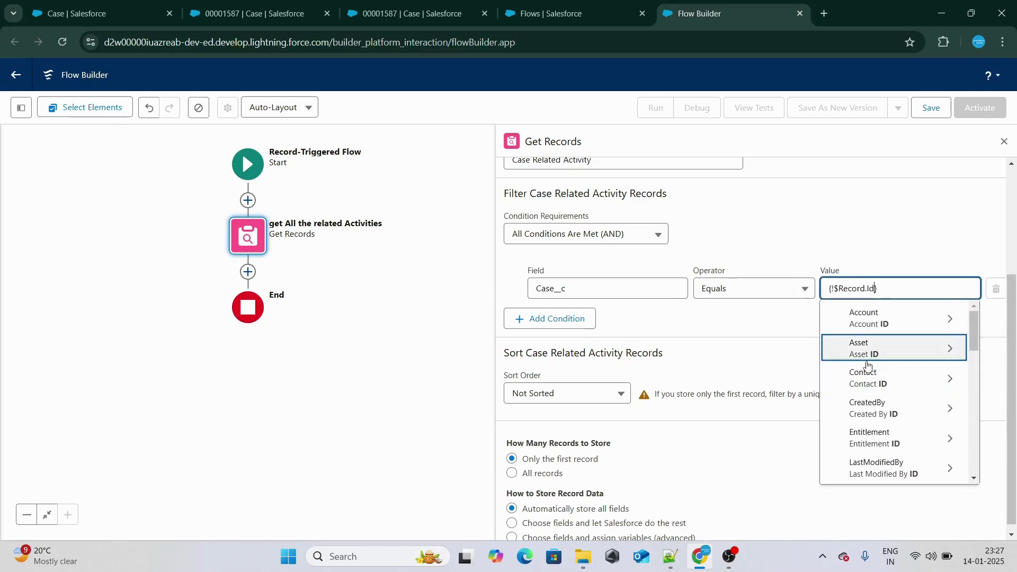
scroll(876, 356, down, 1)
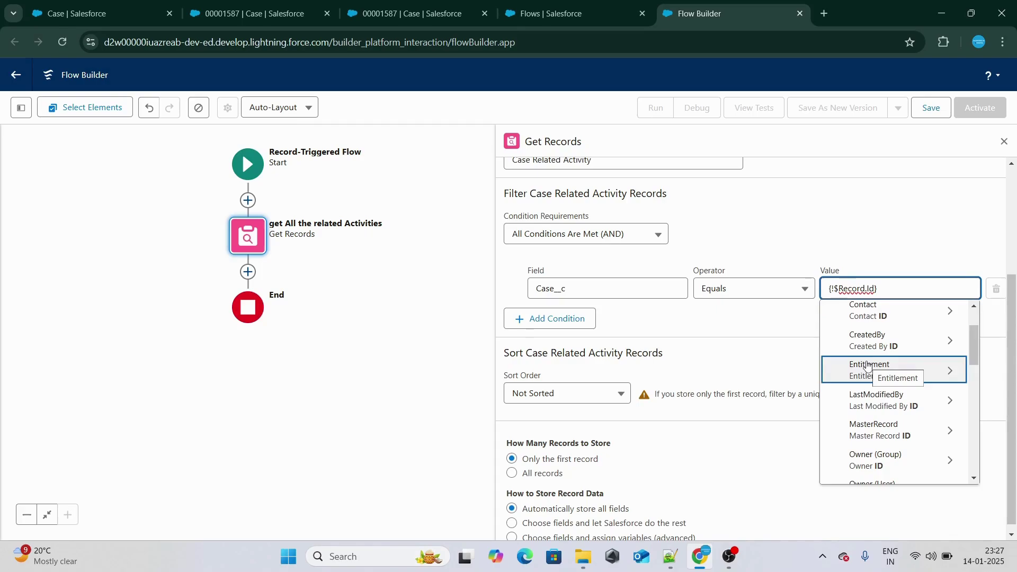
scroll(874, 373, down, 2)
scroll(877, 385, down, 3)
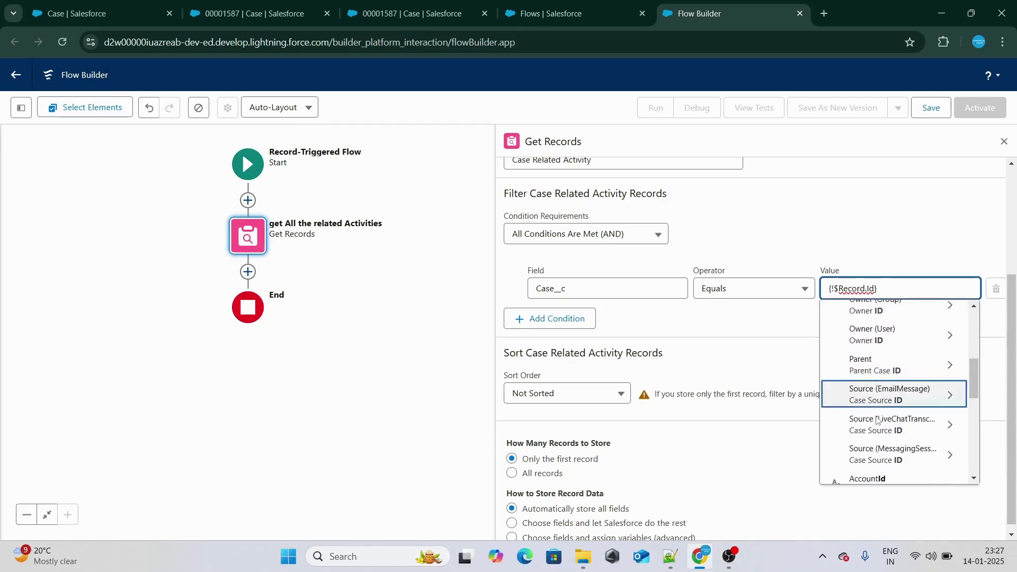
scroll(874, 392, down, 1)
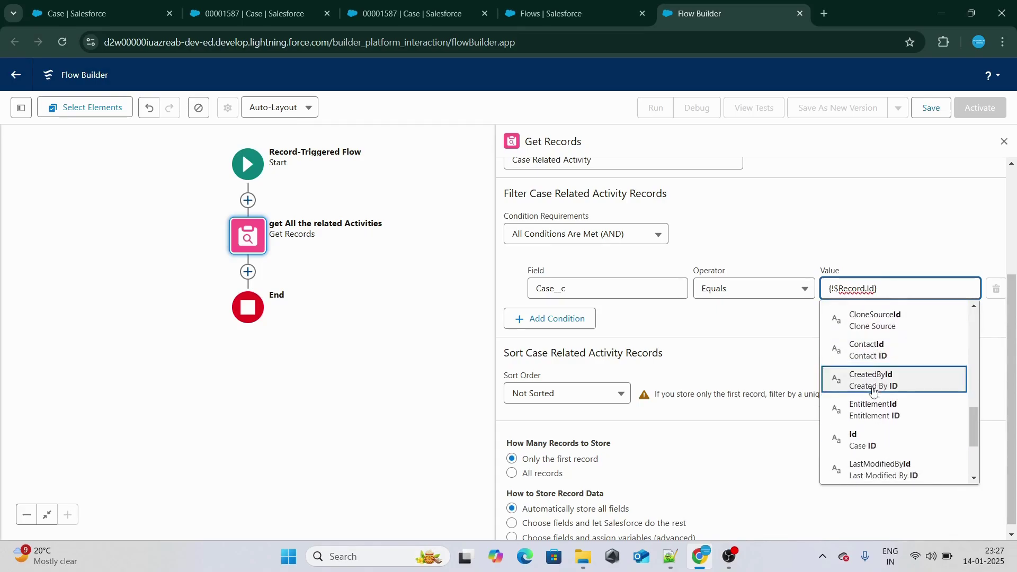
click(874, 436)
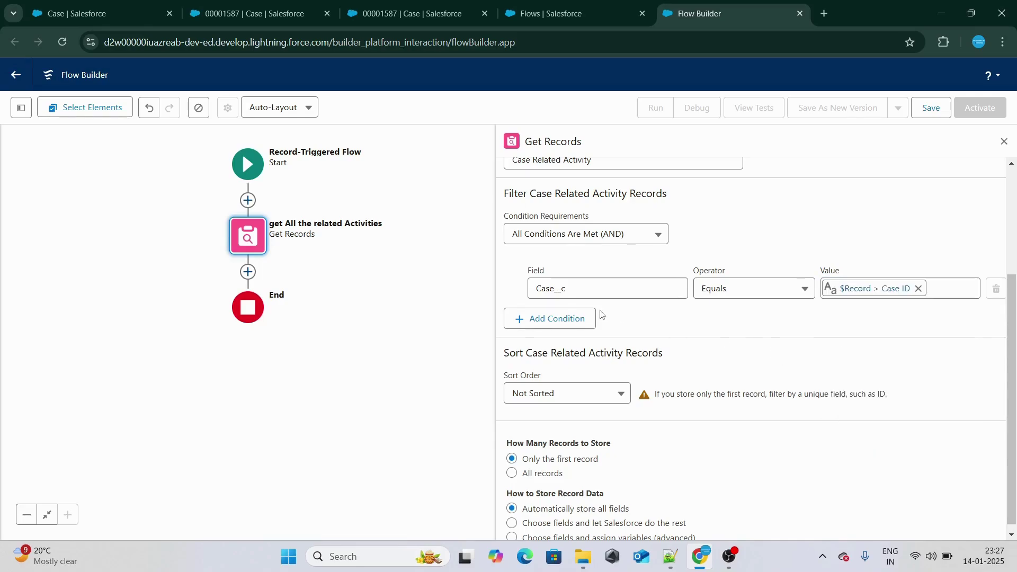
click(564, 319)
Step: Add the filter Status__c Does Not Equal Completed
click(562, 333)
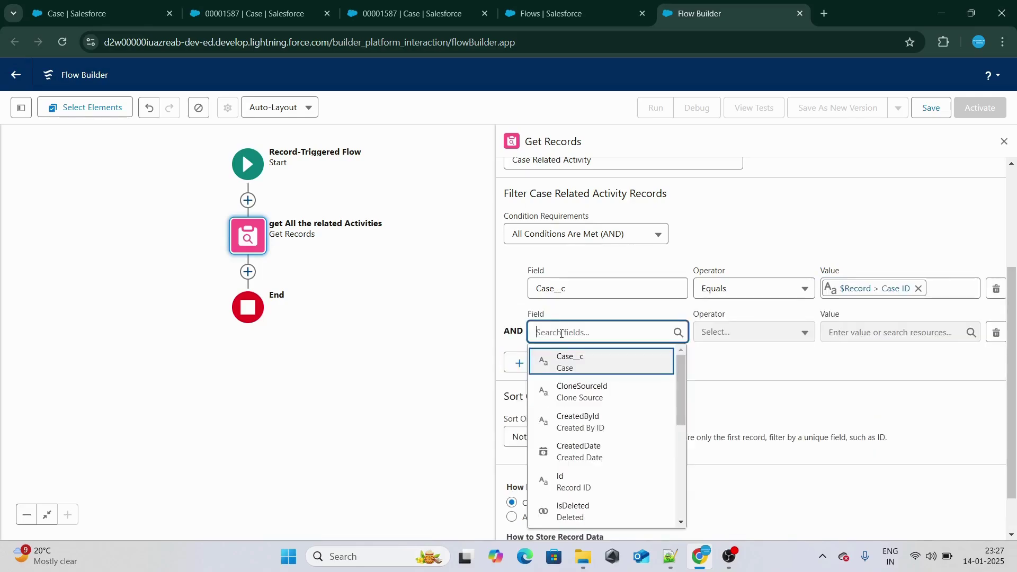
text(Stat)
click(580, 366)
click(878, 334)
text(Comp)
click(886, 381)
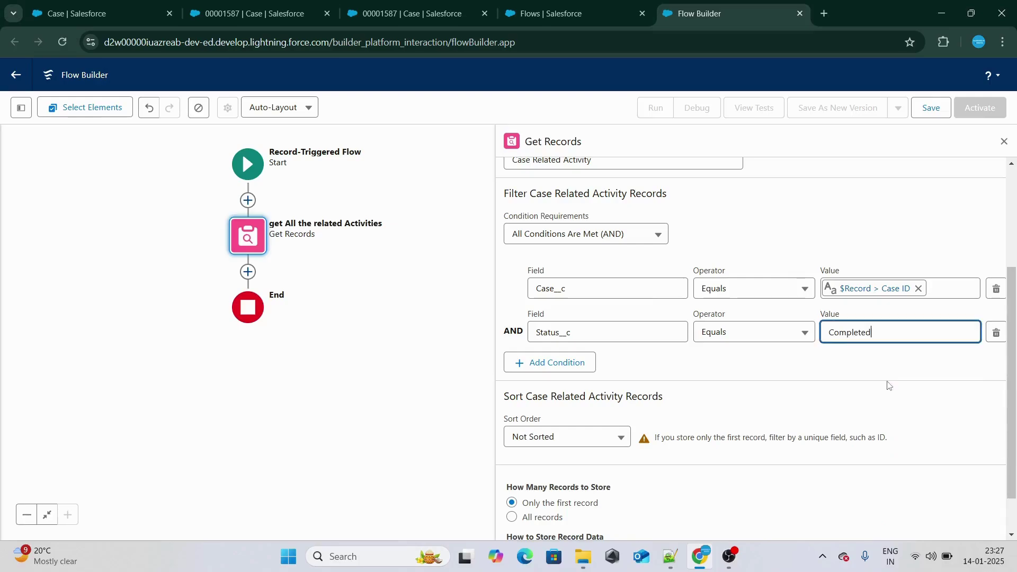
click(755, 332)
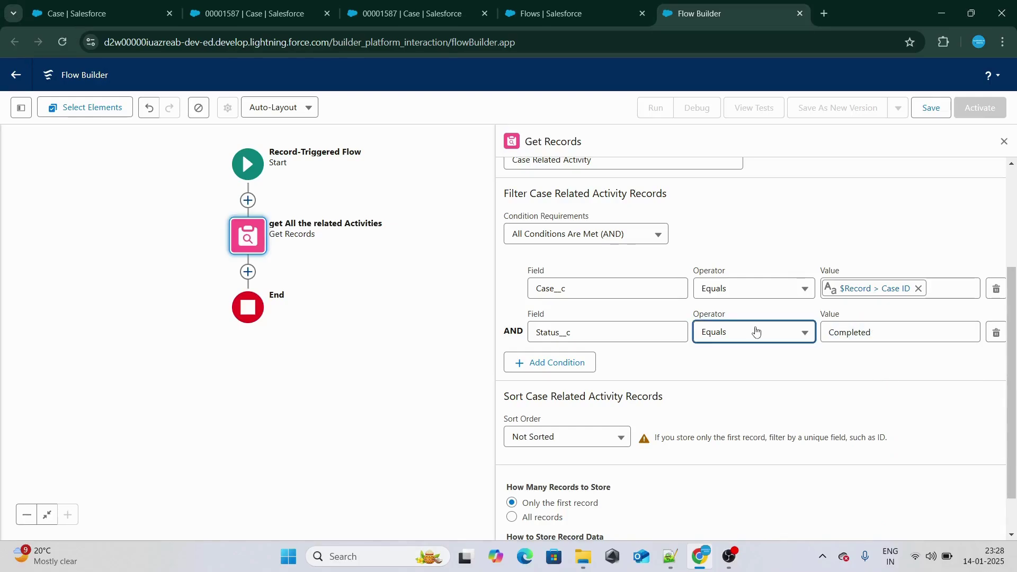
click(748, 211)
Step: Store all matching records and close the Get Records settings
scroll(631, 445, down, 1)
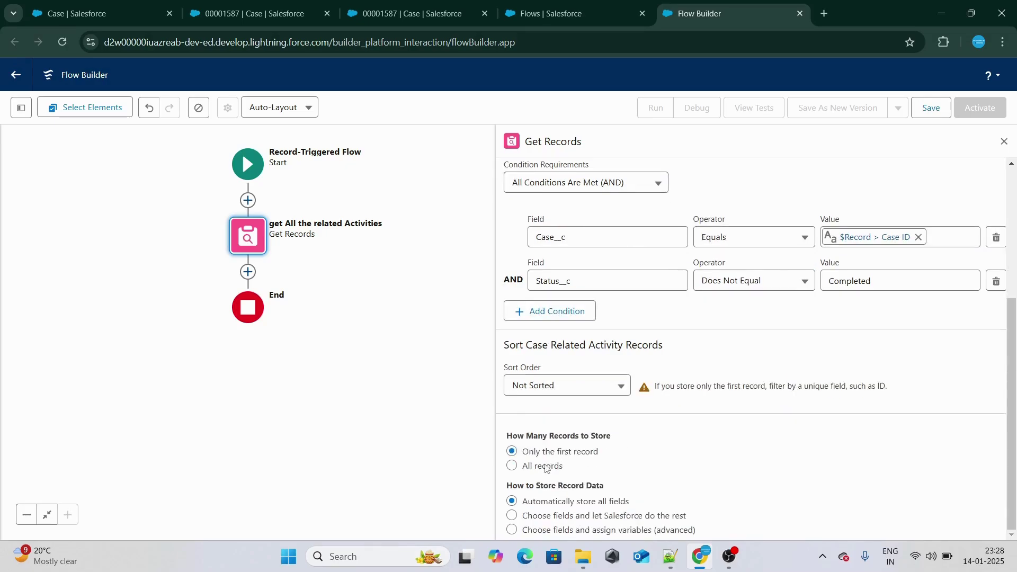
click(546, 468)
click(1003, 141)
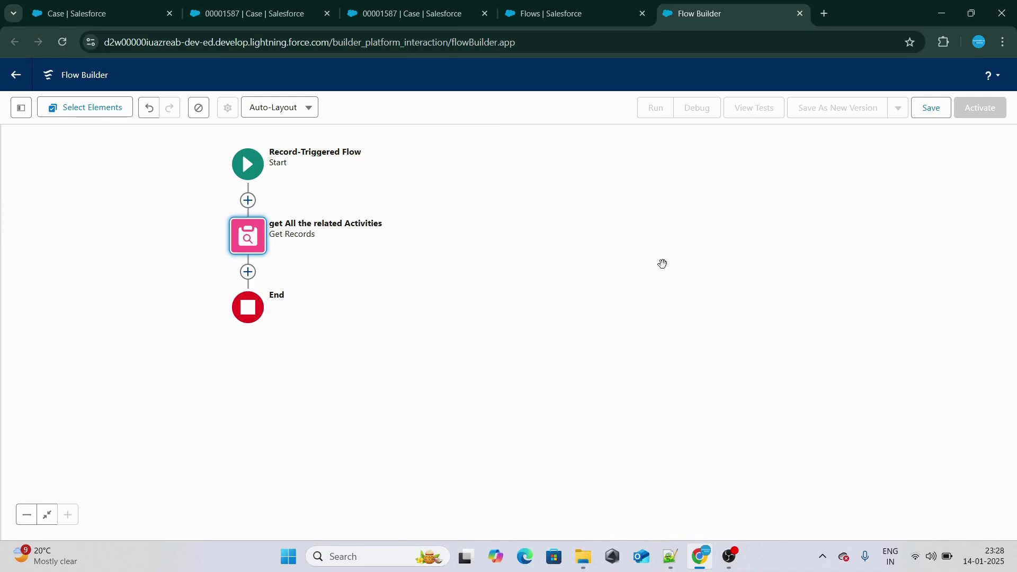
Step: Add a Decision element directly after the Get Records step
drag(372, 313, 502, 345)
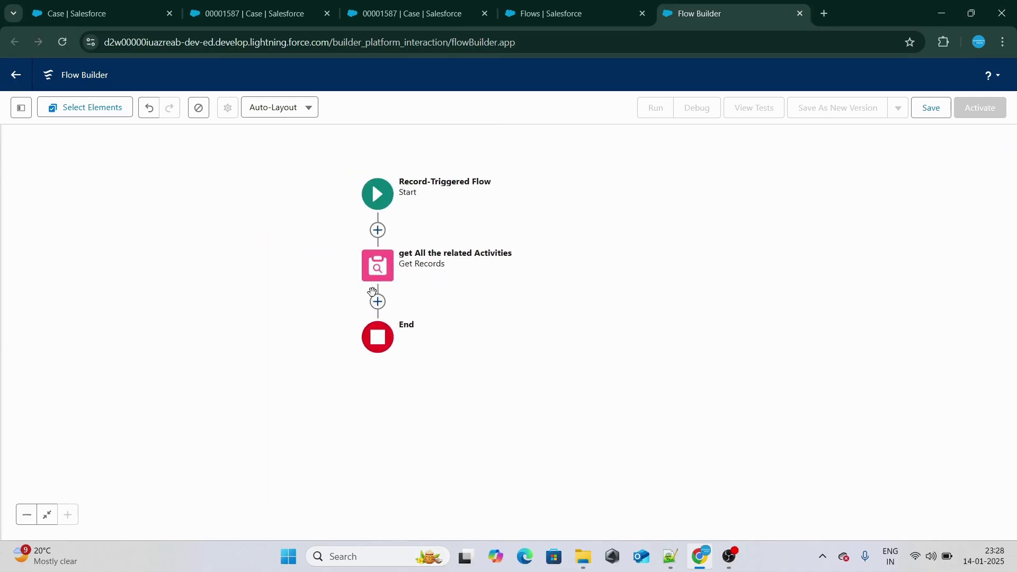
click(378, 303)
text(D)
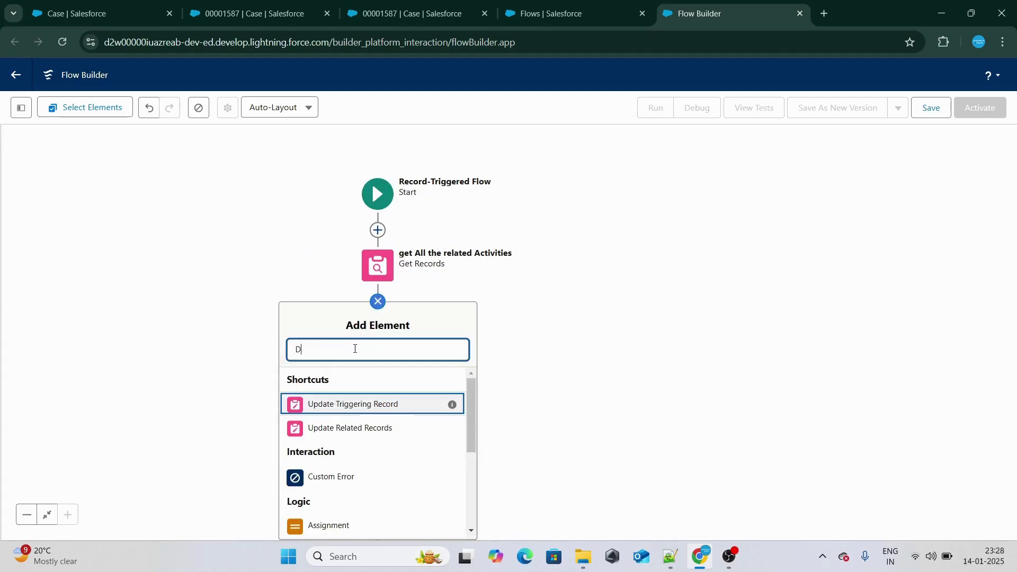
text(ec)
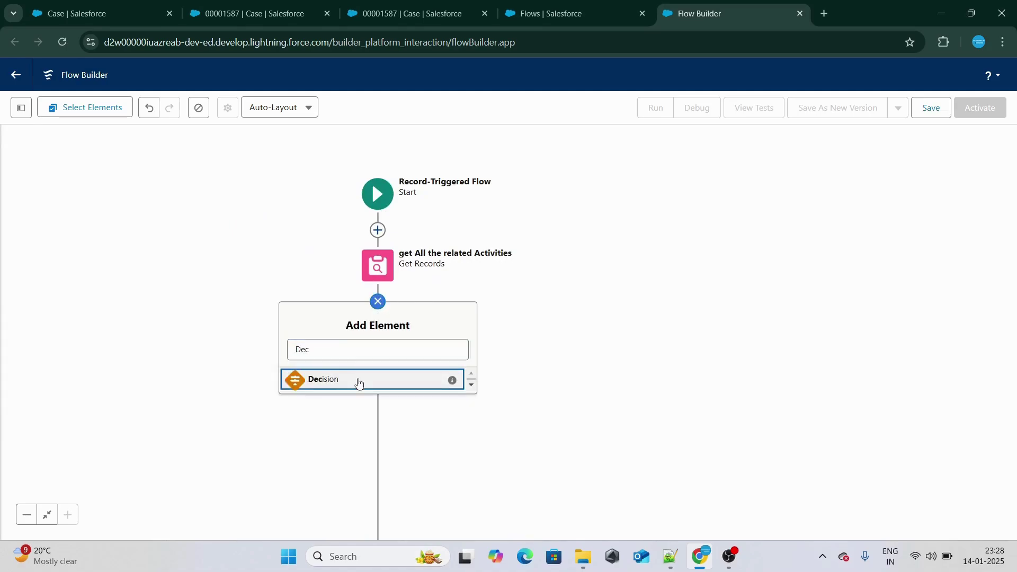
click(358, 380)
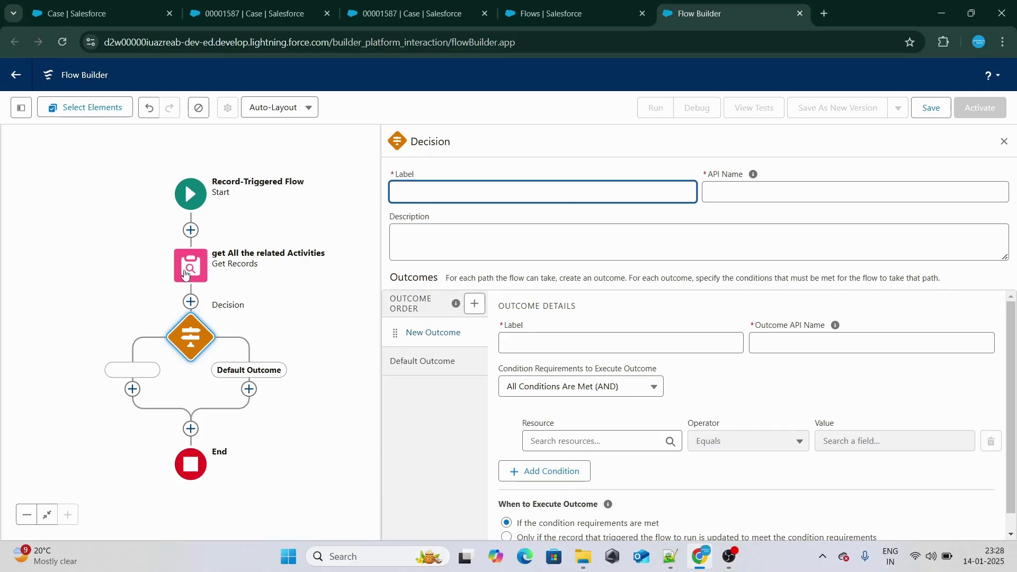
Step: Label the Decision 'If the Case related Activitues are Incomplete'
text(the Case related)
text(Activitues are Incompleye)
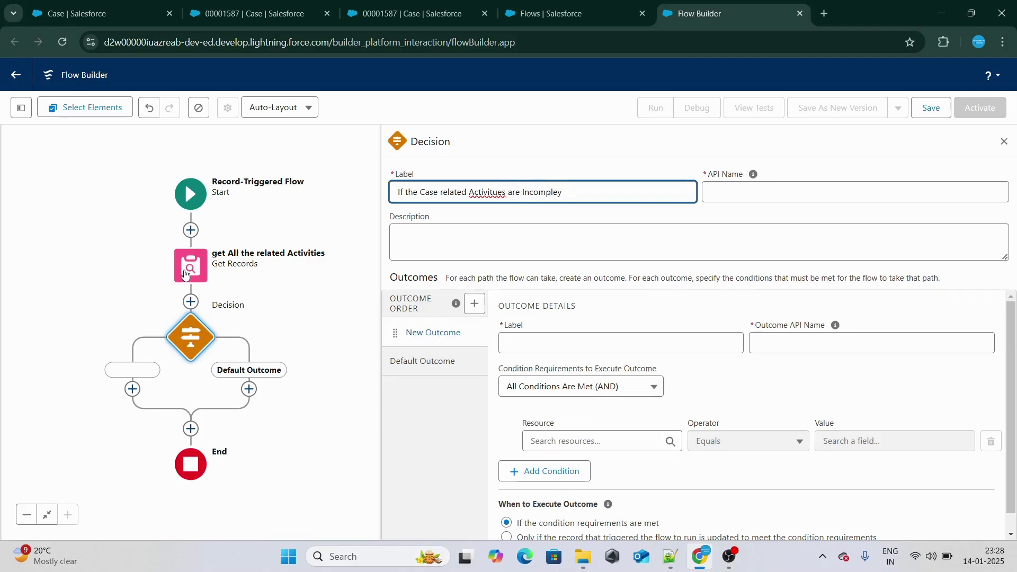
click(501, 150)
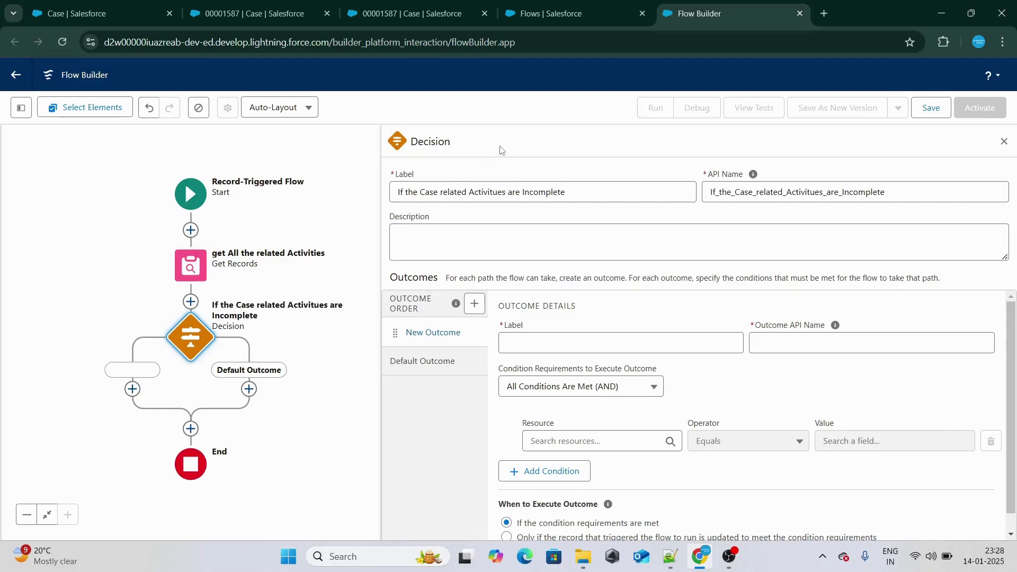
Step: Name the first outcome 'Related Activtives are incomplete'
click(551, 342)
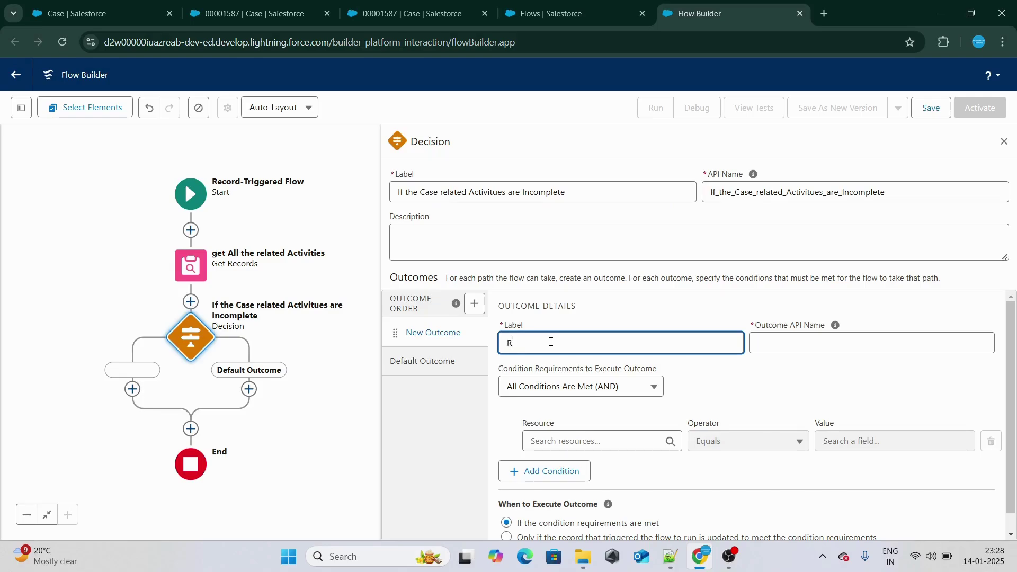
text(RElated)
key(BackSpace)
text(lated Activtives are incomplete)
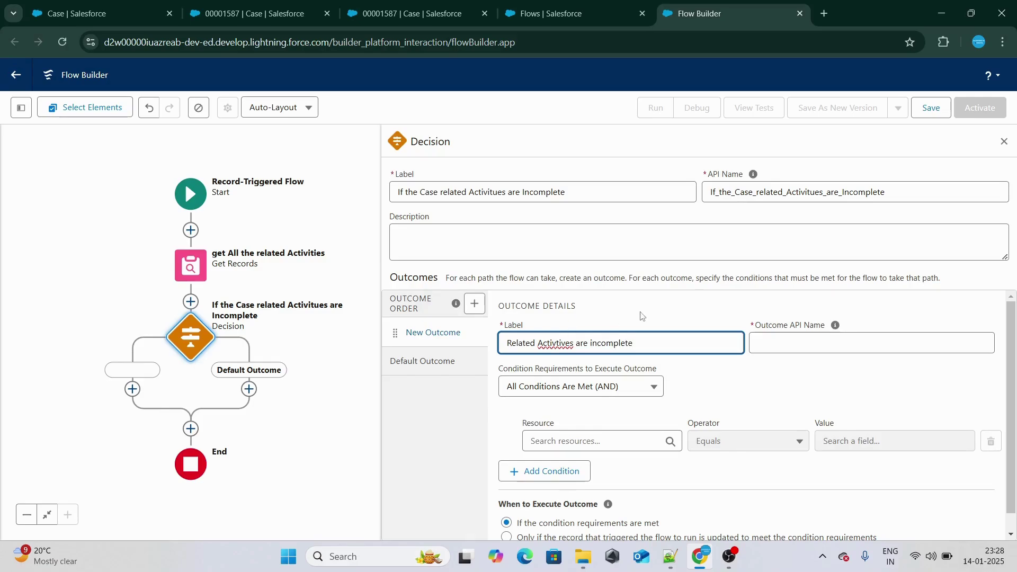
click(598, 424)
Step: Set the outcome condition to get All the related Activities Is Null False, then close
click(589, 440)
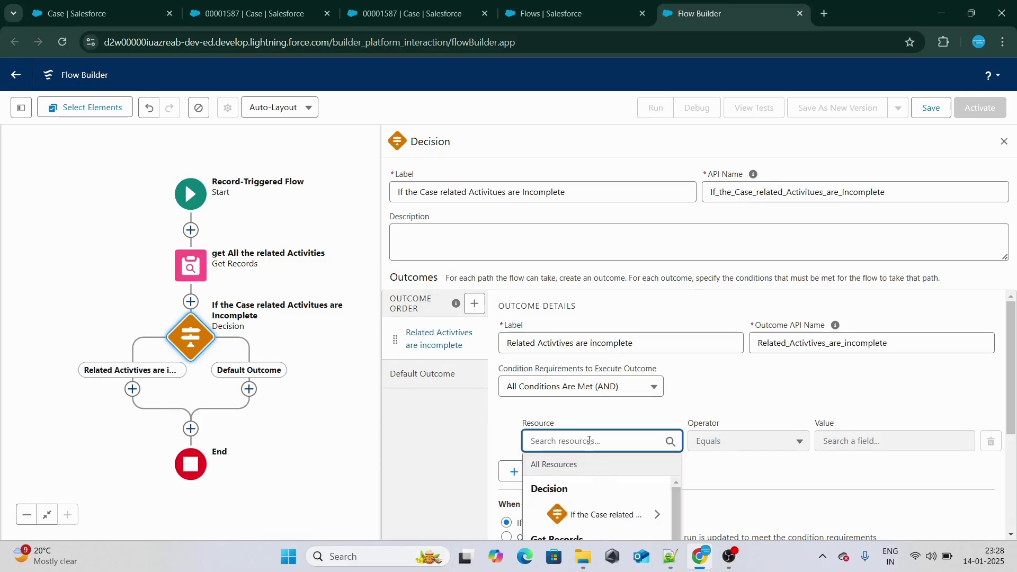
scroll(605, 466, down, 4)
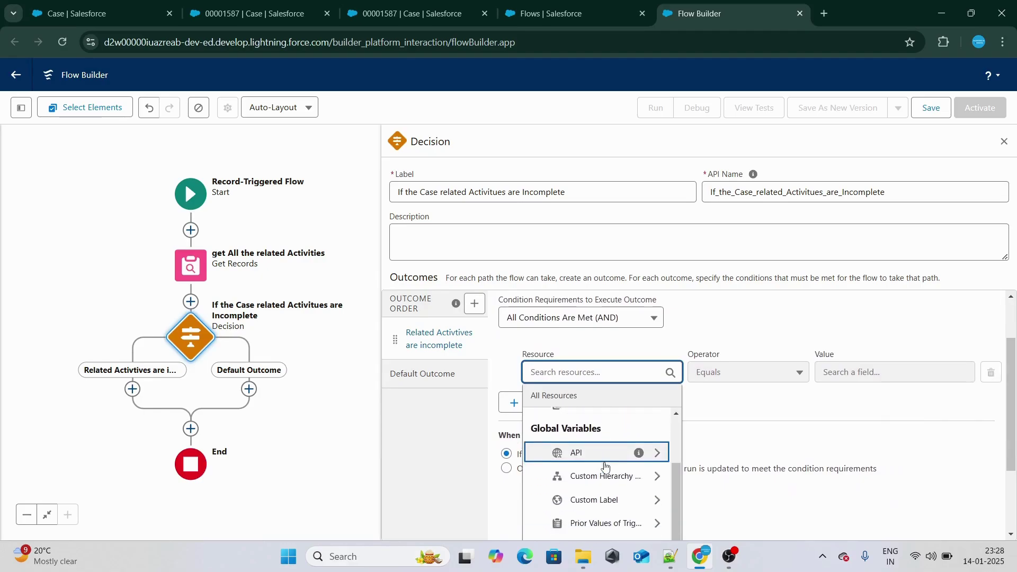
scroll(602, 469, up, 2)
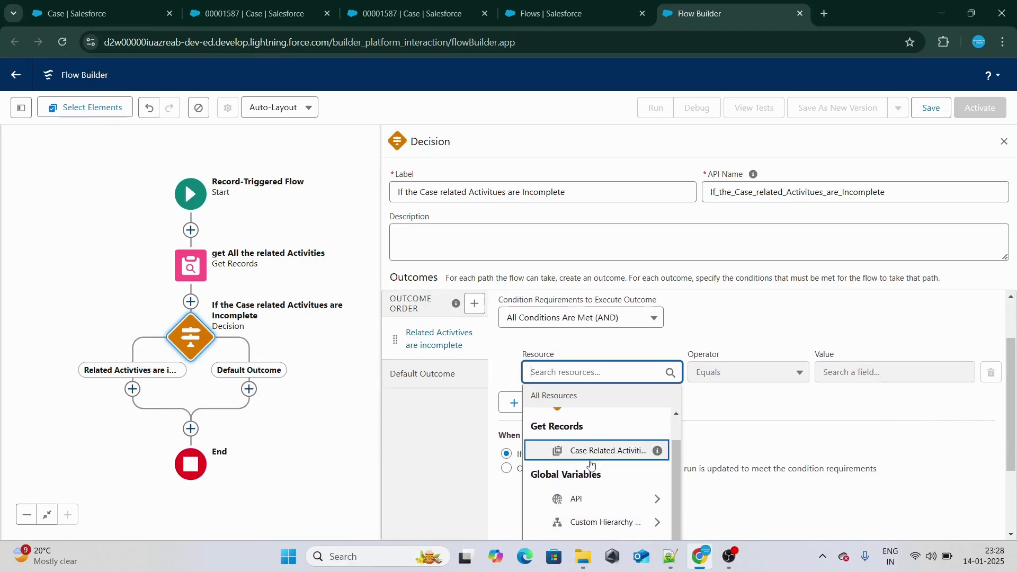
click(590, 456)
click(730, 419)
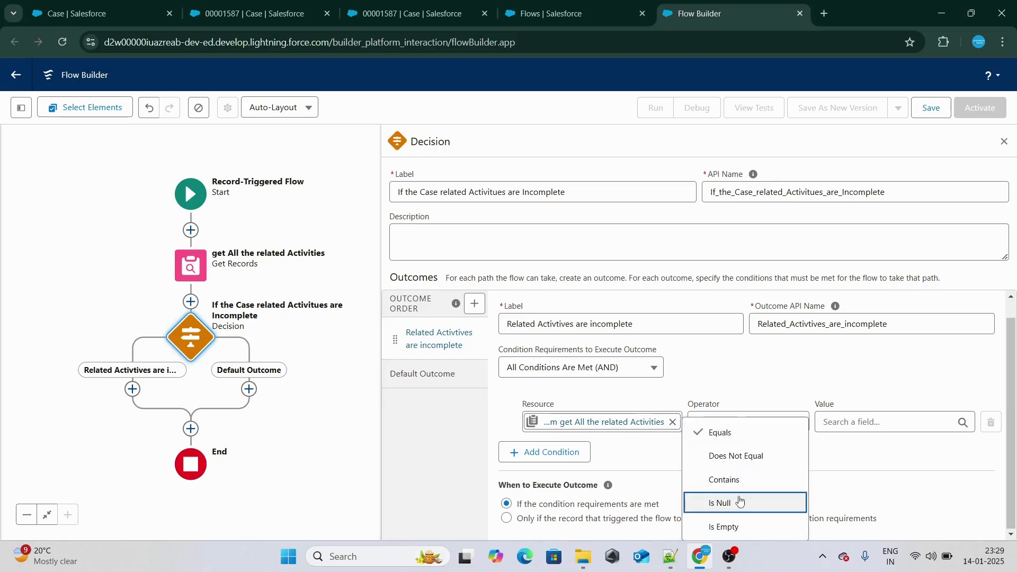
click(740, 502)
click(843, 427)
text(fals)
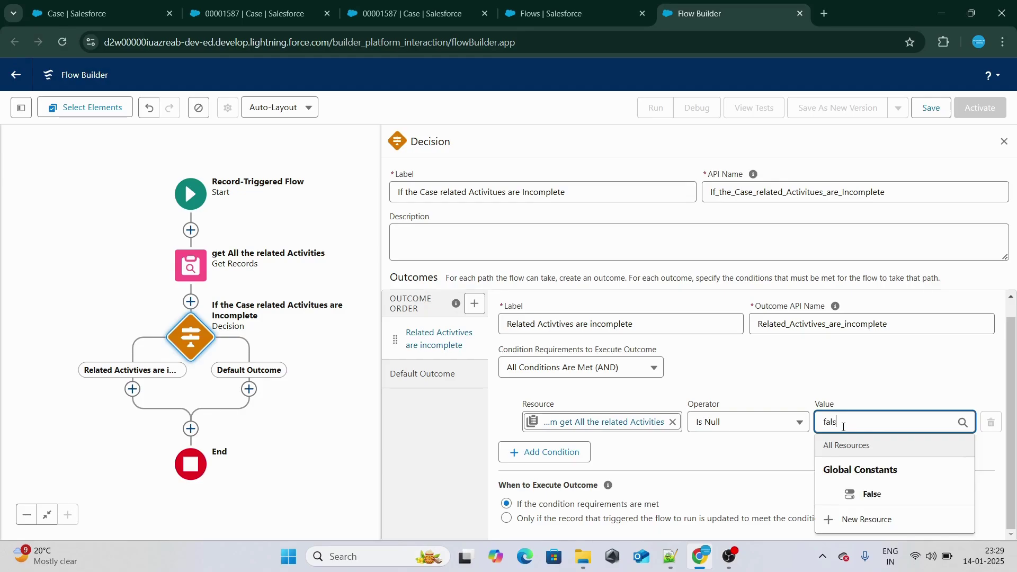
click(863, 496)
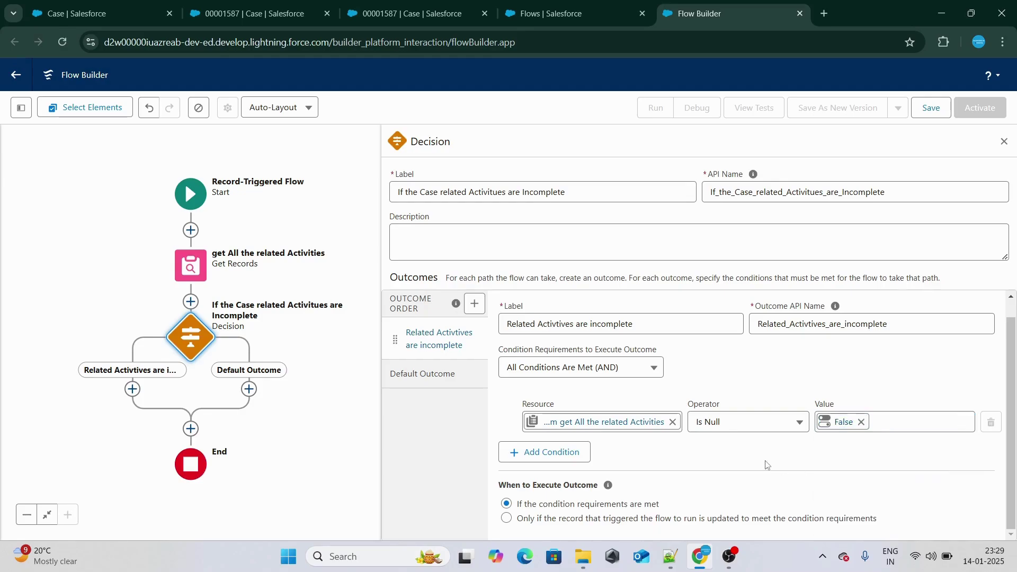
click(1003, 142)
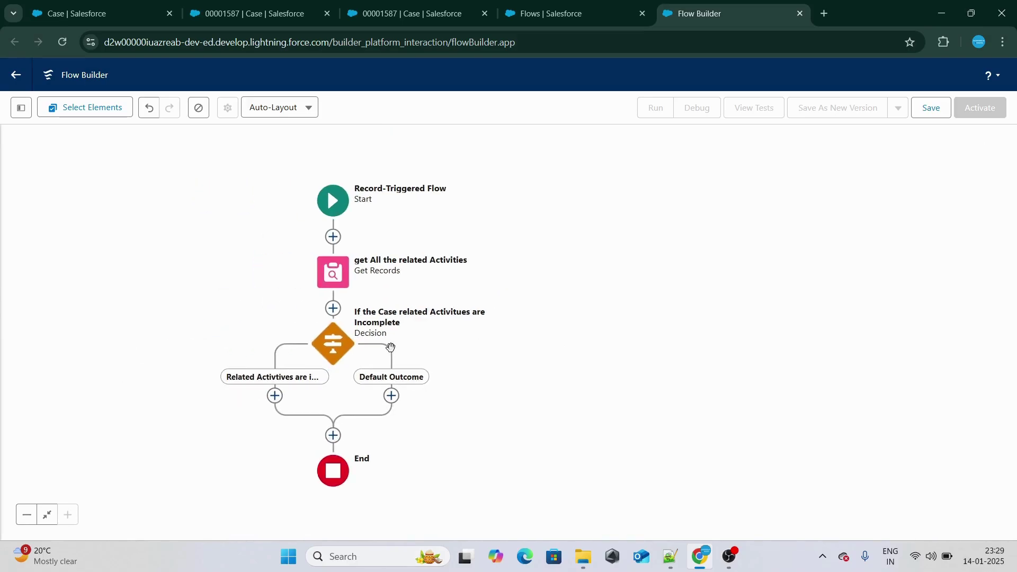
Step: Review the Decision and Get Records settings, then close the Decision panel
click(337, 354)
click(334, 472)
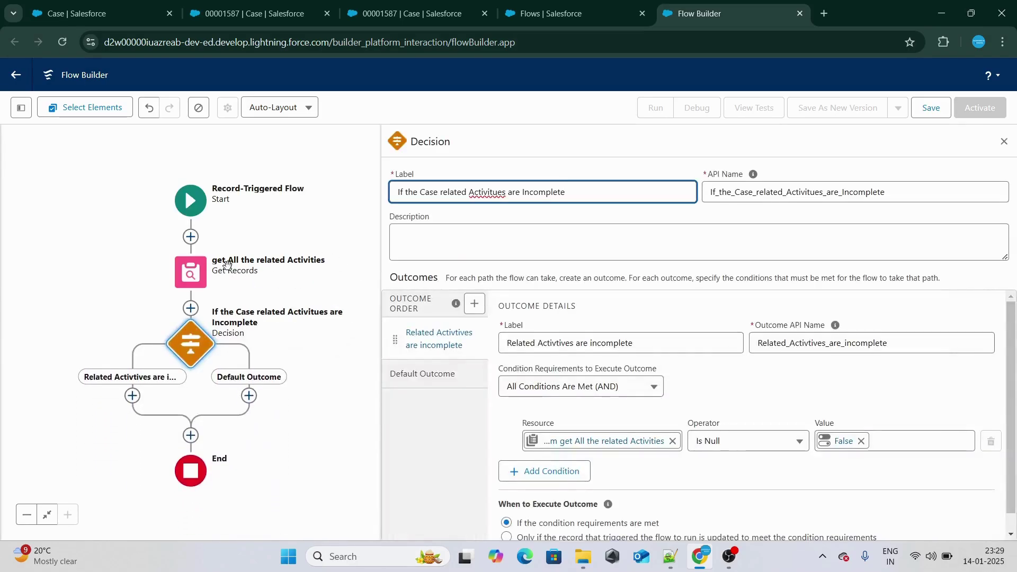
double_click(187, 268)
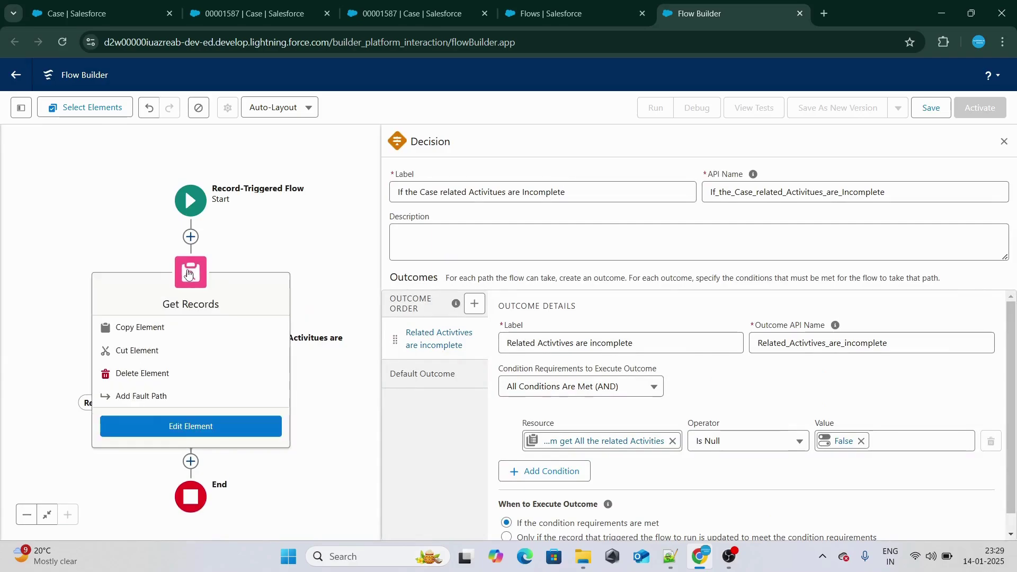
scroll(522, 417, down, 1)
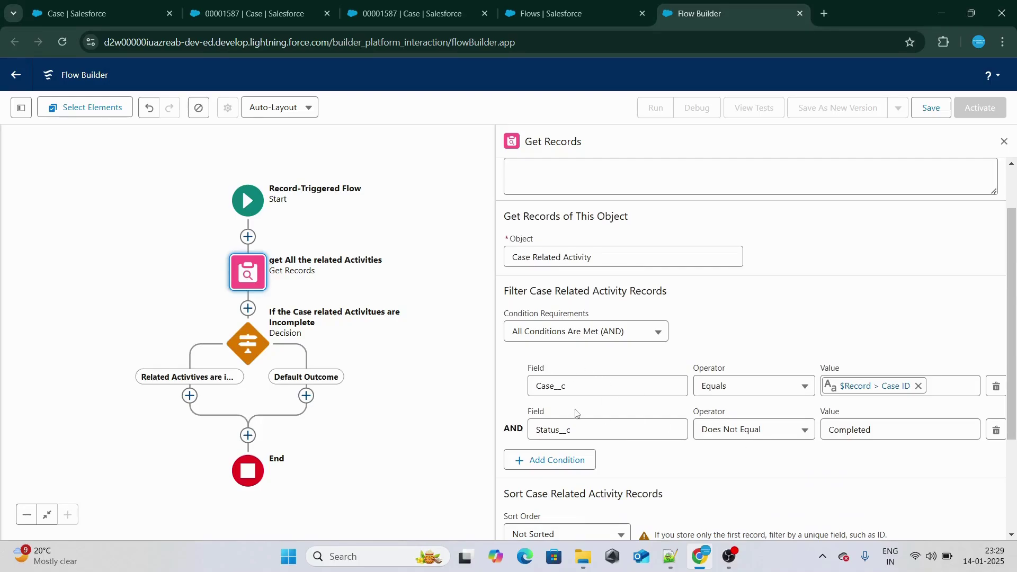
double_click(250, 339)
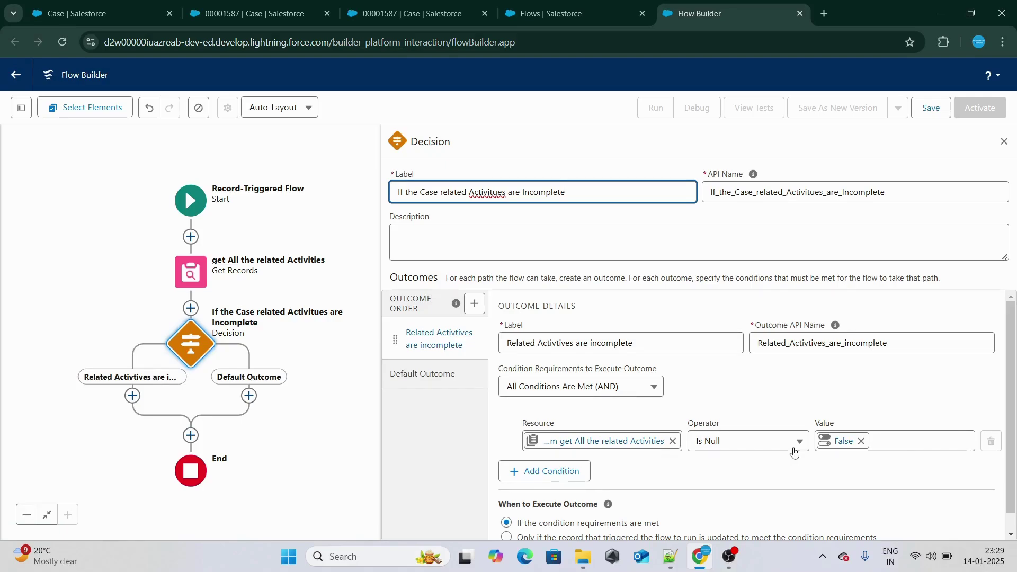
click(1004, 141)
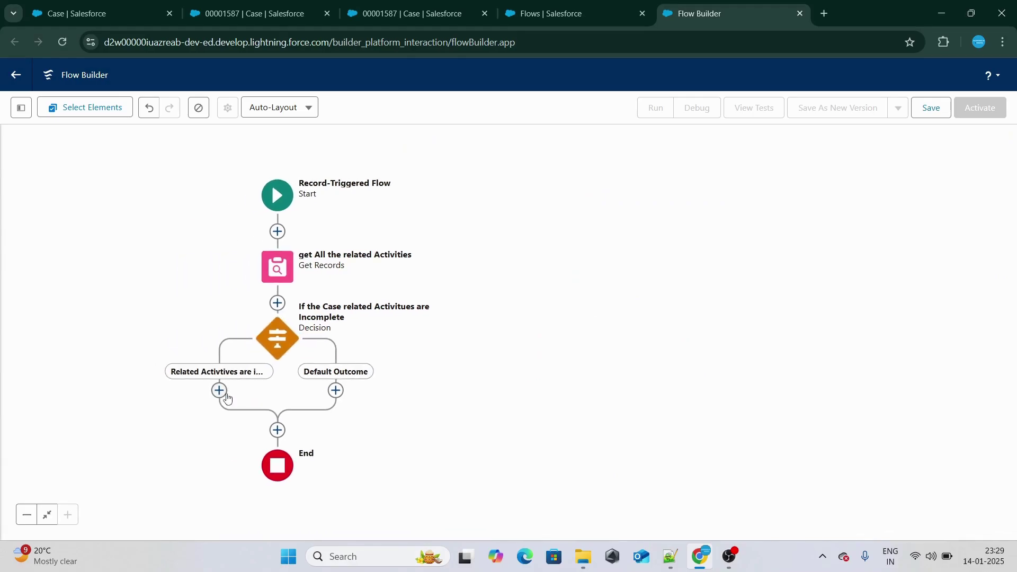
Step: Add a Custom Error element on the incomplete-activities branch
click(225, 395)
text(Cust)
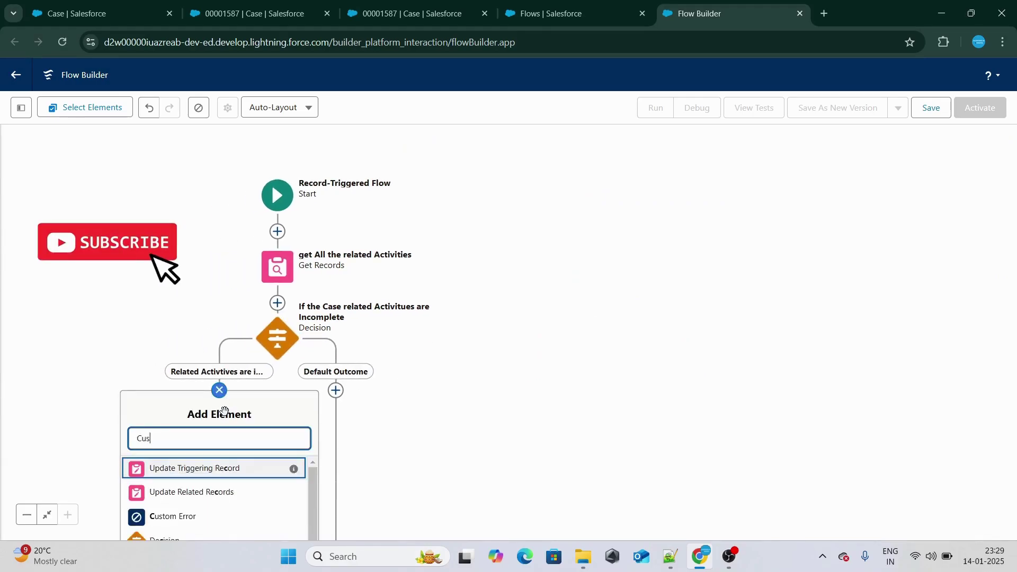
click(221, 475)
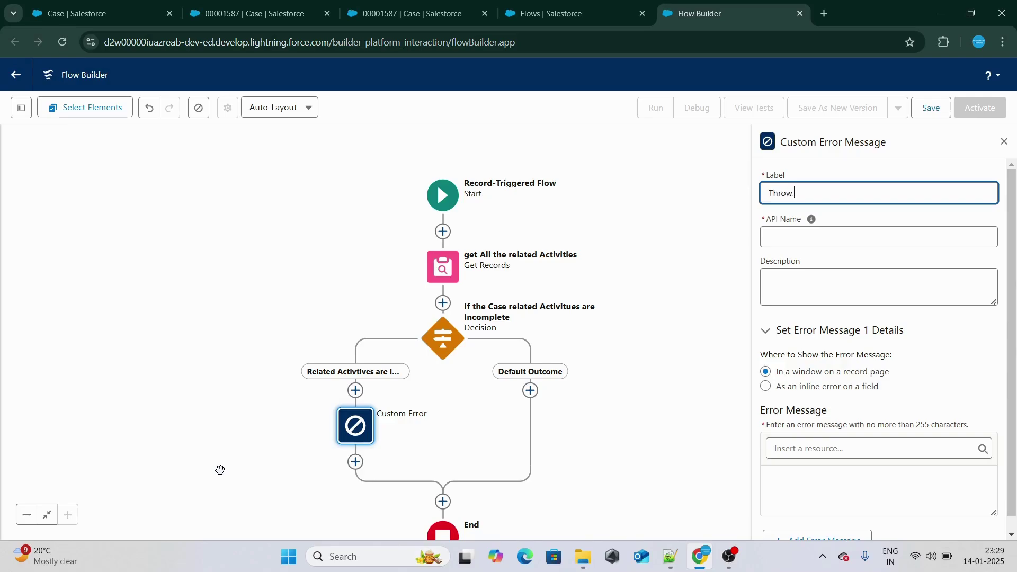
Step: Label the error 'Throw Error For Message' and enter the message 'Please close all the case related activities…'
text(ror For Message)
click(913, 398)
click(831, 482)
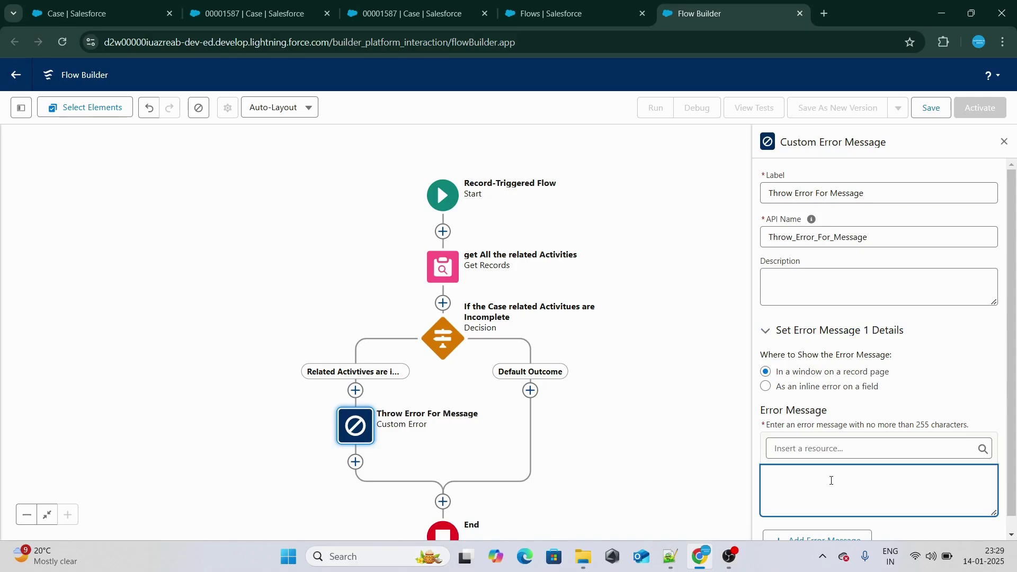
text(Please close all the case related activities to make the case as escalated)
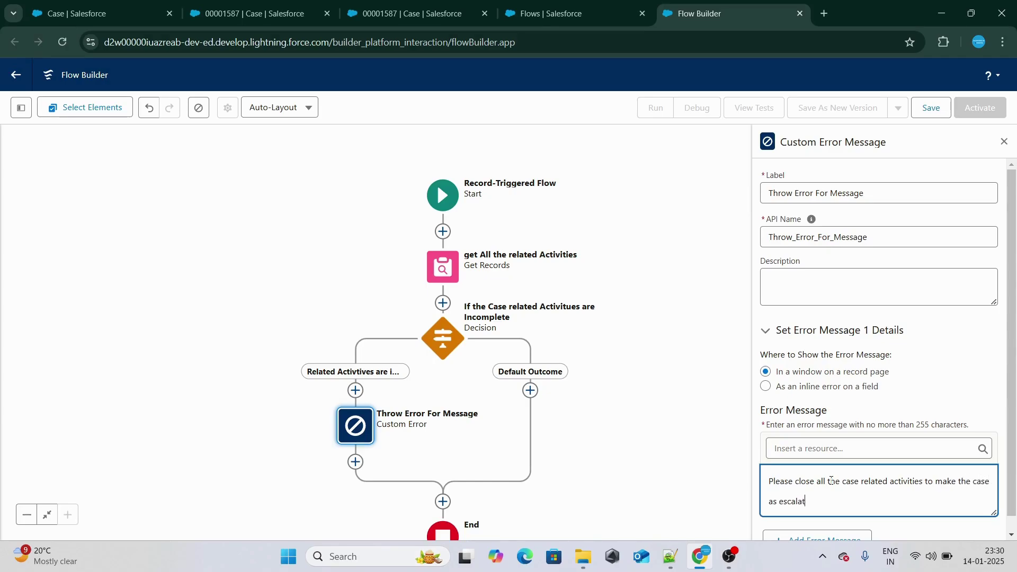
click(961, 380)
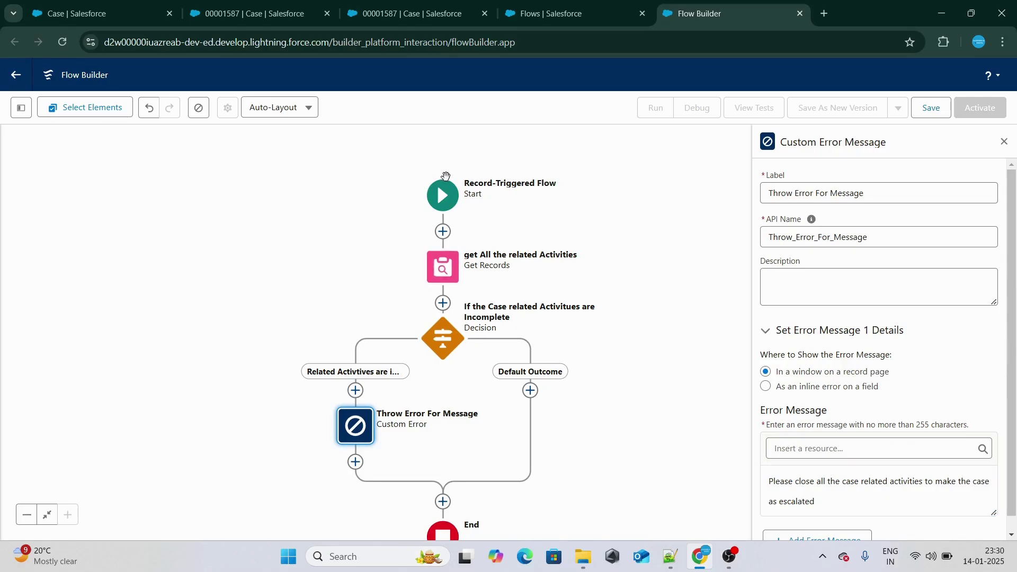
Step: Review the Start trigger's entry conditions and the Get Records label and Status__c filter
click(445, 198)
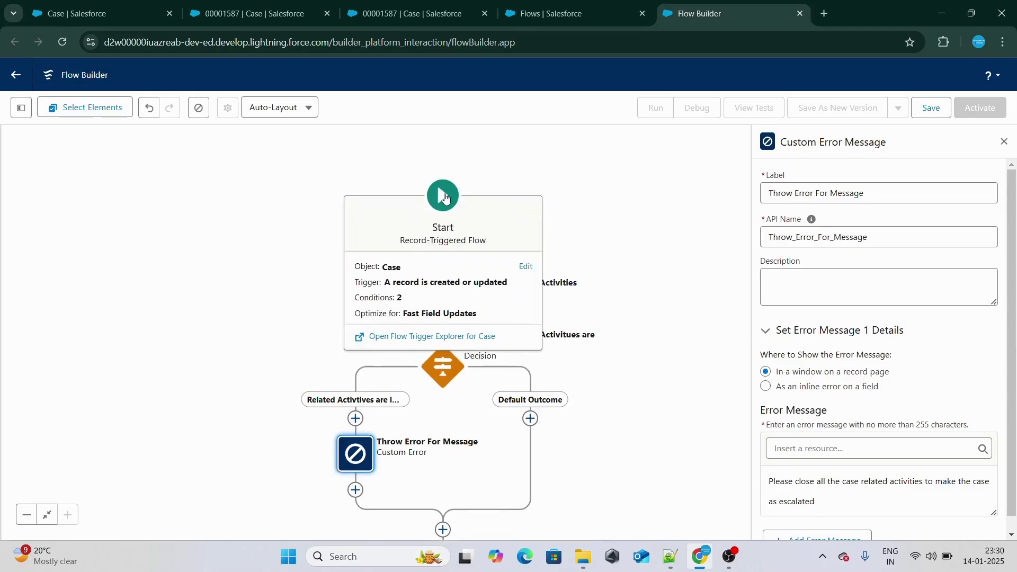
click(526, 267)
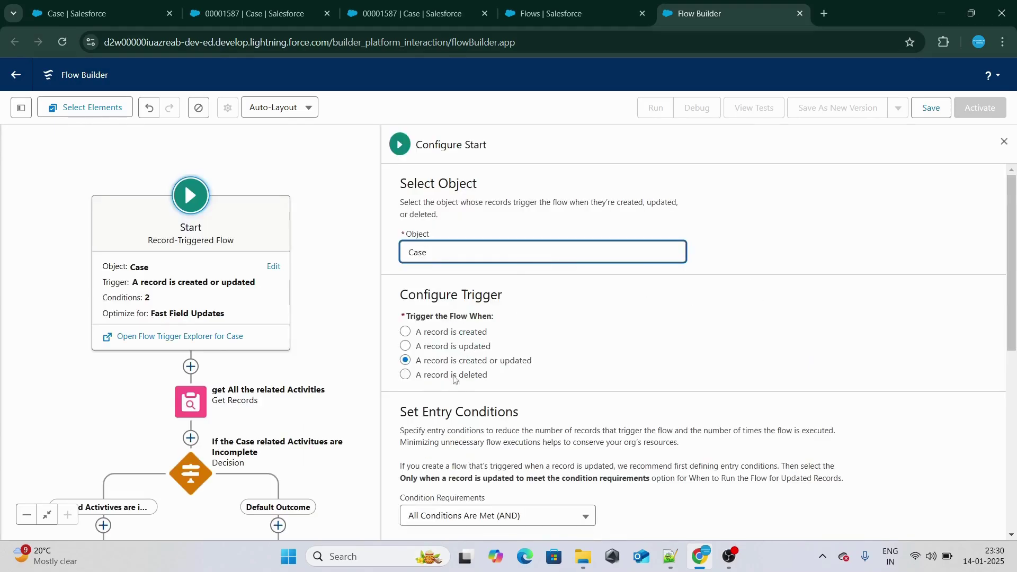
scroll(457, 382, down, 5)
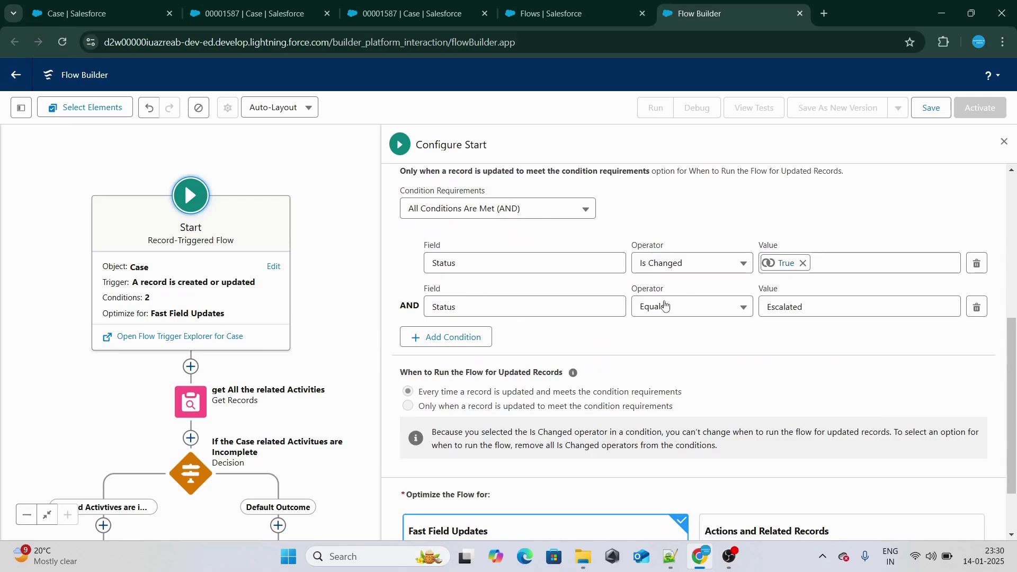
click(197, 401)
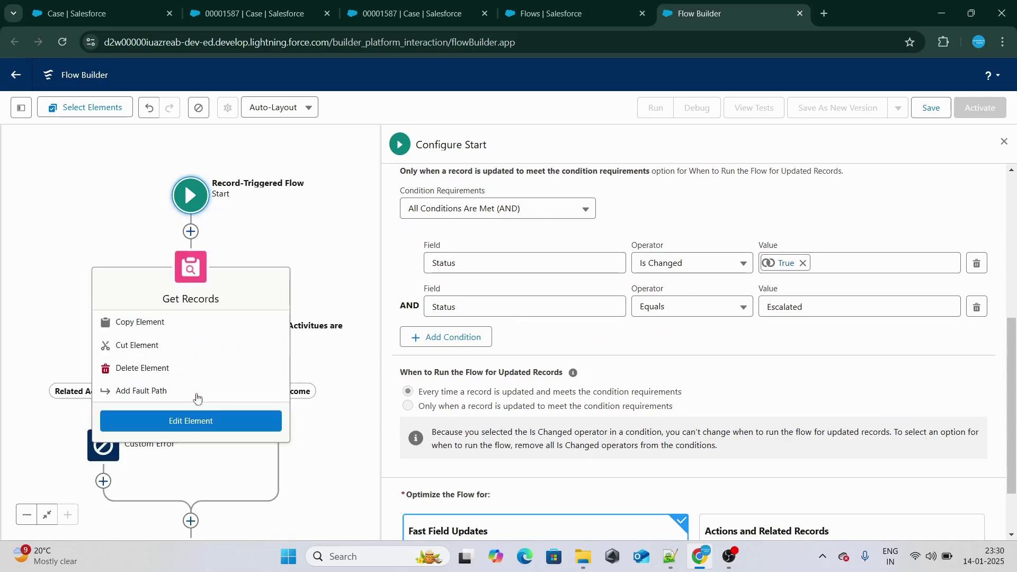
click(191, 420)
scroll(637, 337, down, 2)
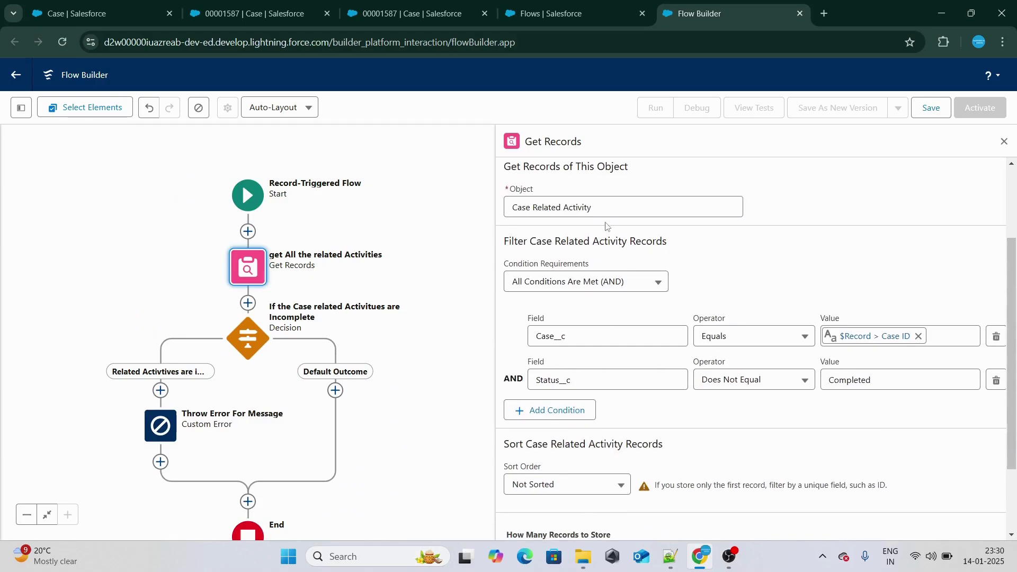
scroll(608, 228, up, 2)
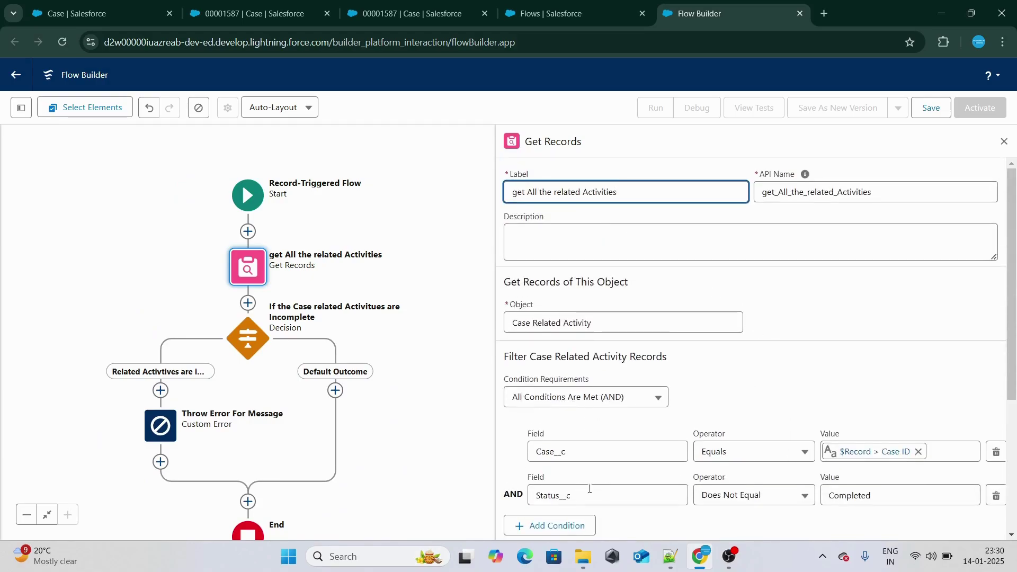
drag(613, 498, 514, 496)
click(792, 401)
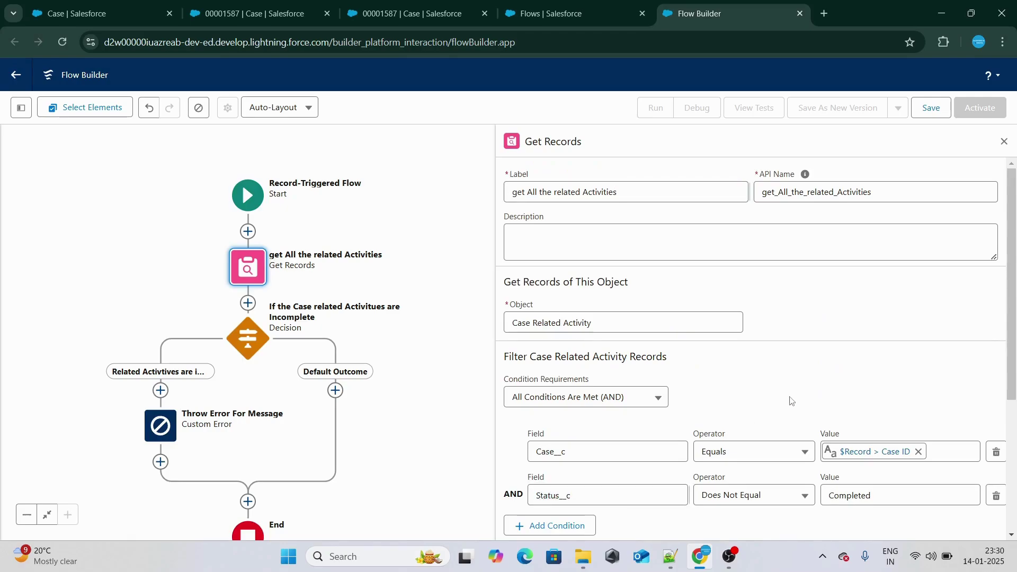
drag(627, 193, 504, 200)
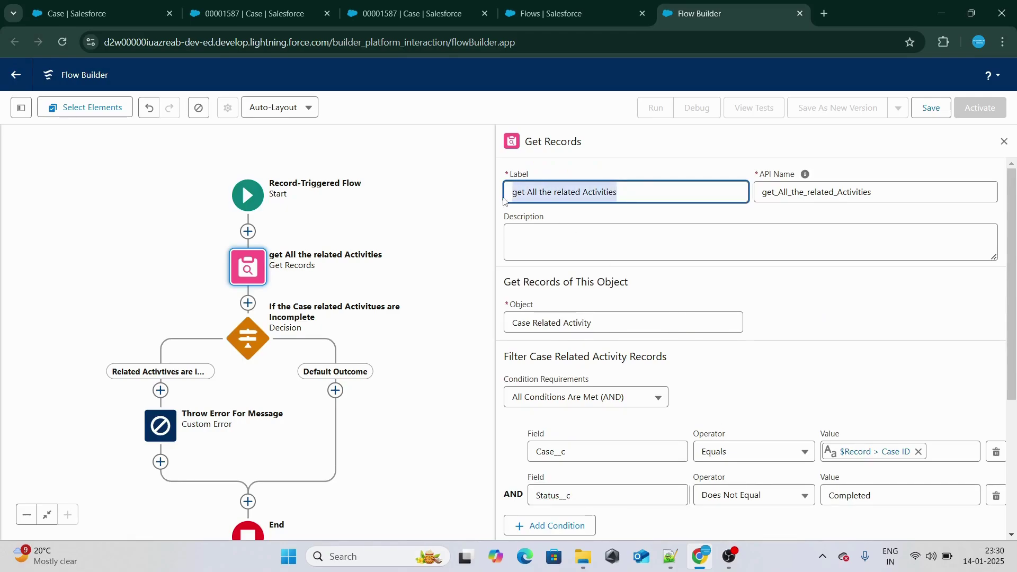
click(118, 323)
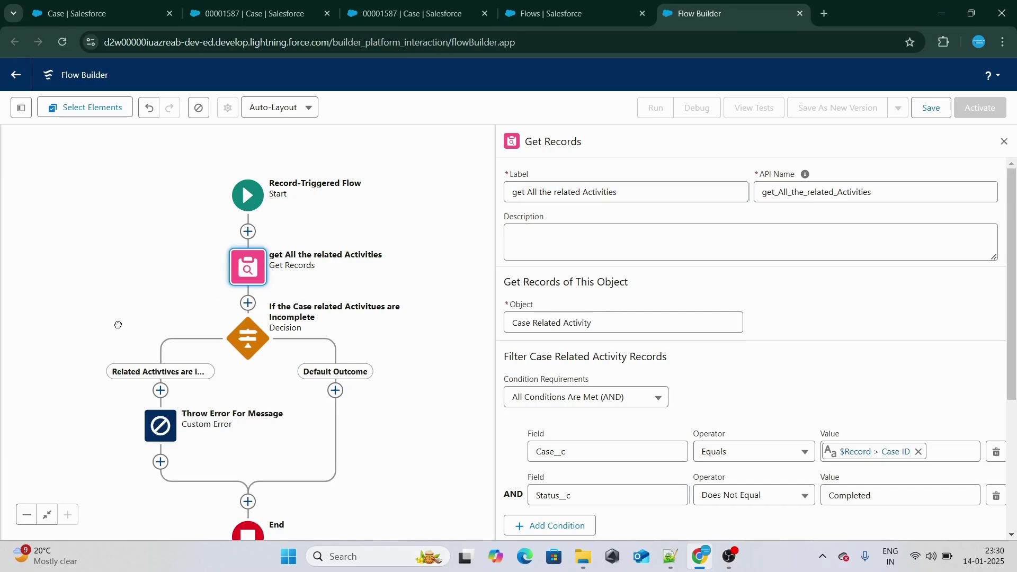
Step: Review the Decision element's settings, then begin saving the flow
click(246, 337)
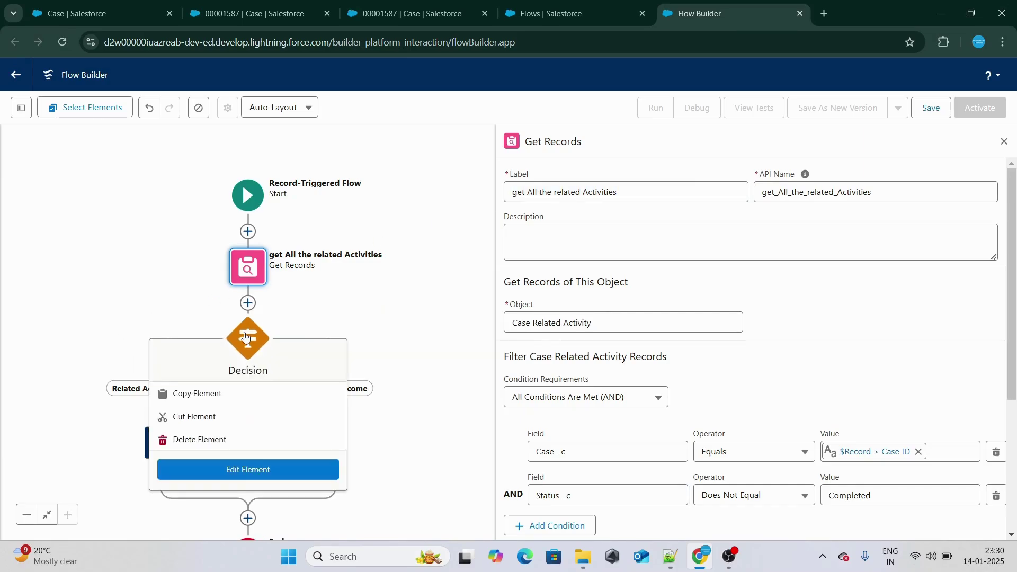
click(246, 470)
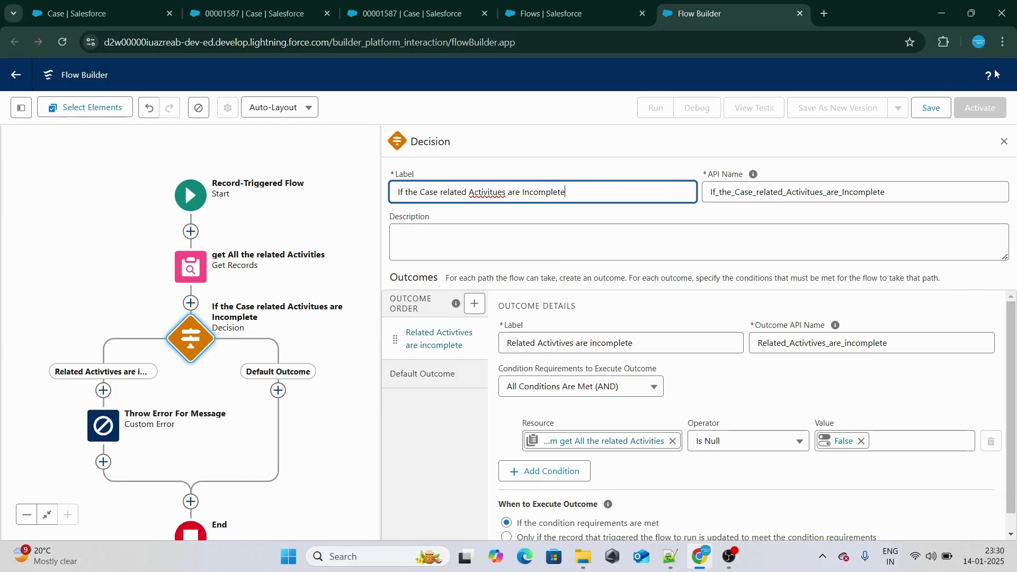
click(945, 104)
Step: Save the flow as 'Case Closed Scenario', activate it, and return to the Case record
click(352, 256)
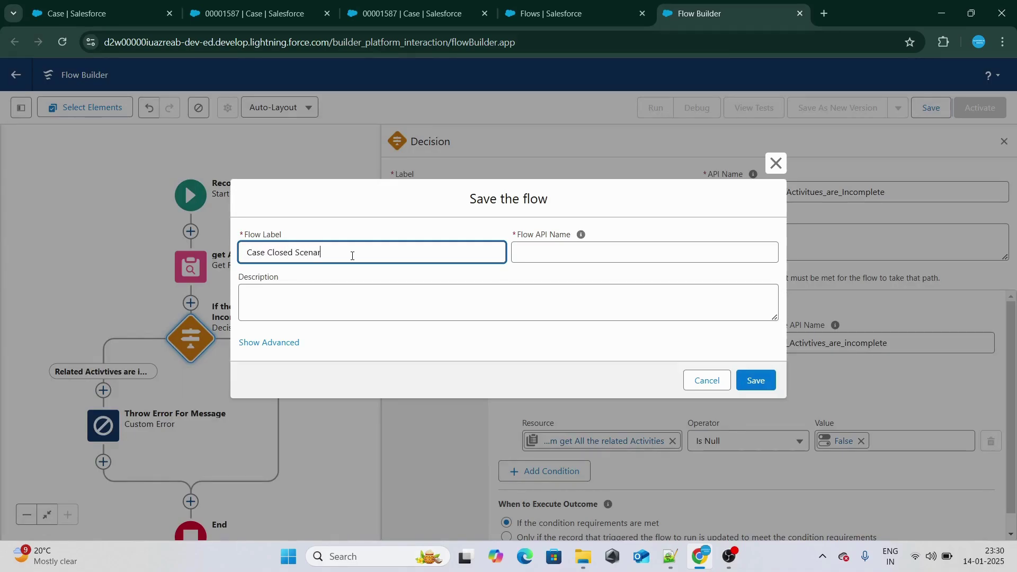
key(BackSpace)
key(BackSpace)
click(409, 218)
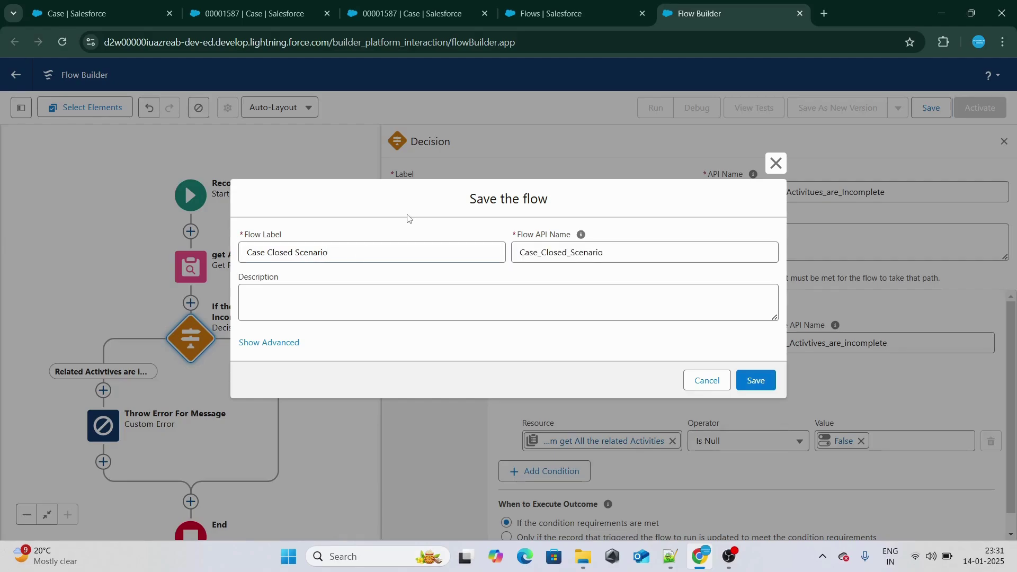
click(756, 381)
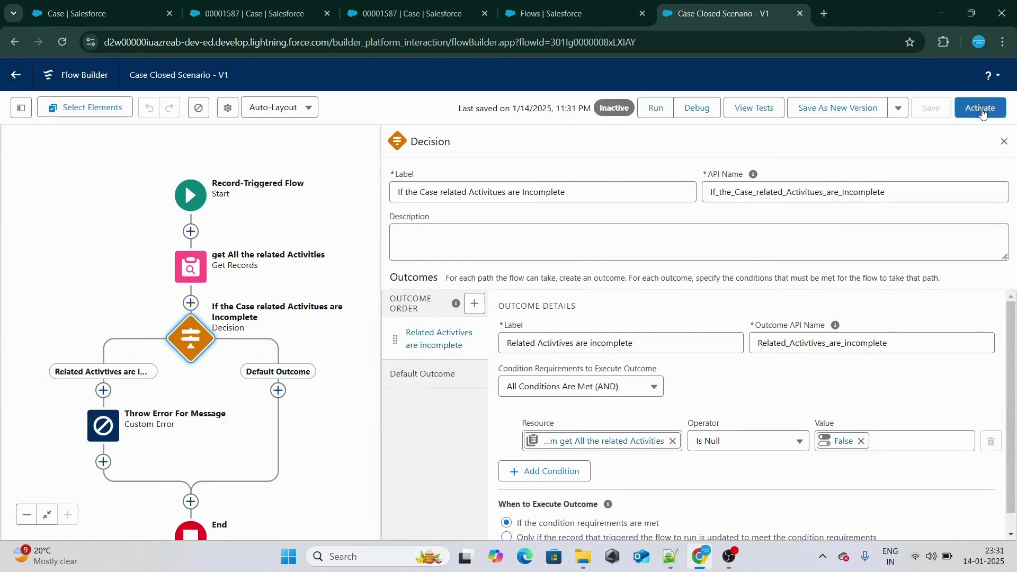
click(981, 109)
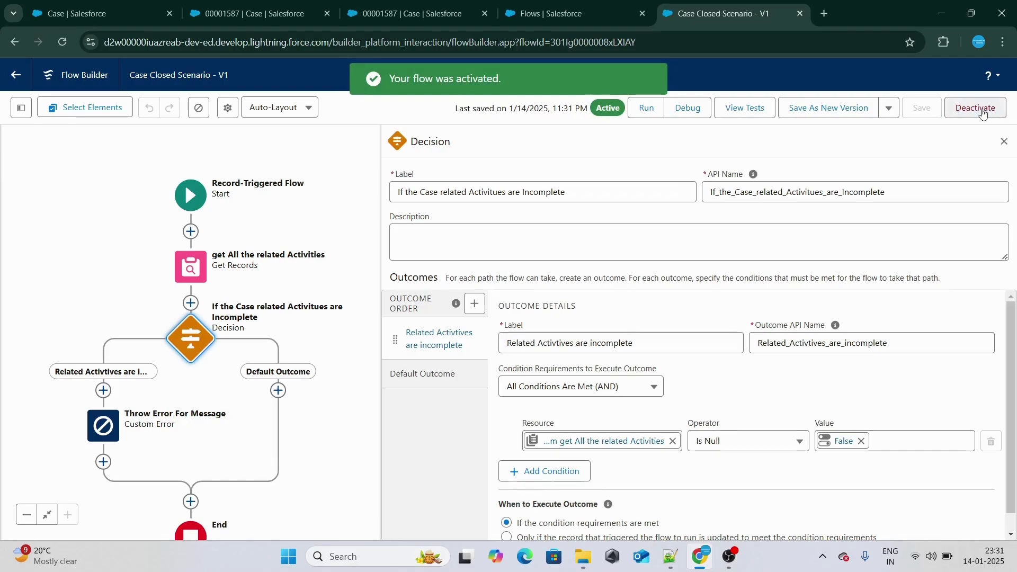
click(413, 14)
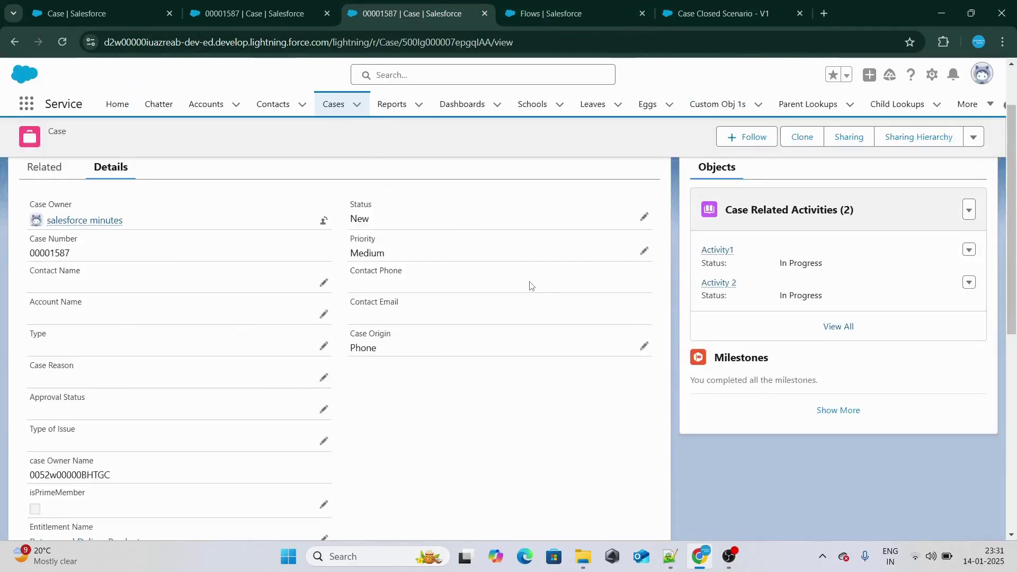
Step: With Activity1 still In Progress, set the Case Status to Escalated and save
scroll(531, 286, up, 2)
drag(779, 341, 821, 339)
click(546, 193)
click(644, 295)
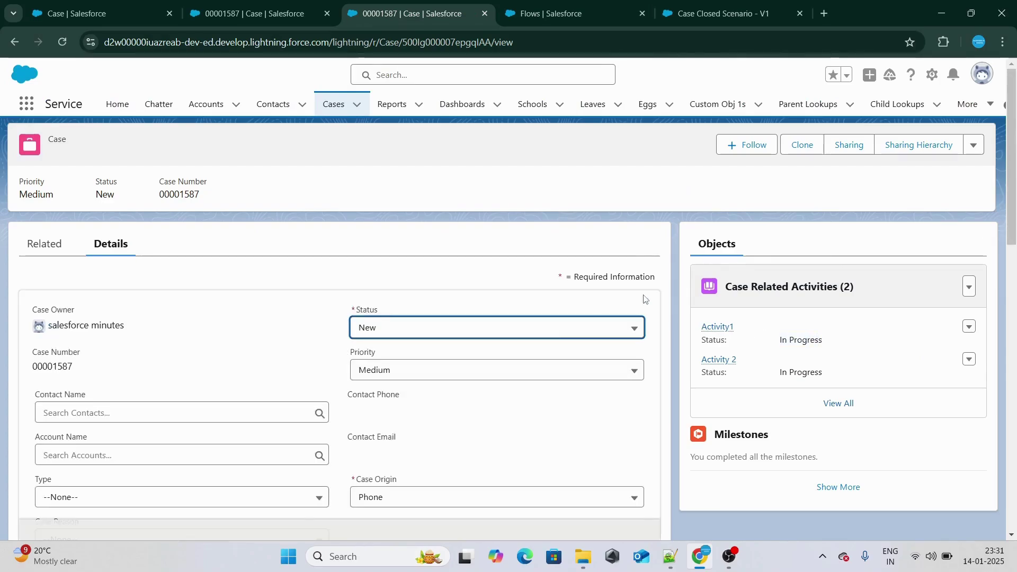
click(472, 329)
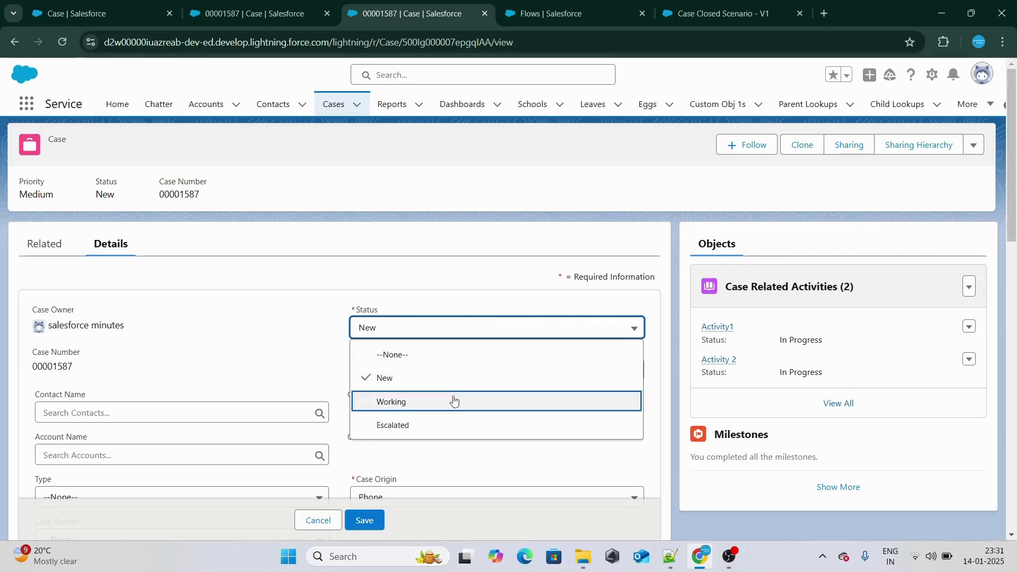
click(447, 424)
click(366, 521)
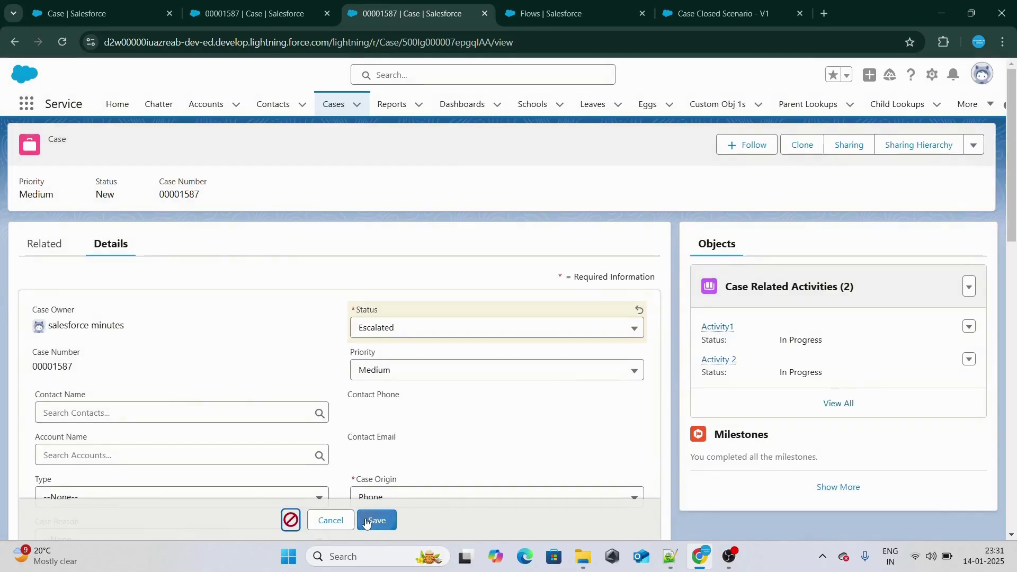
Step: Check the 'close all case related activities' error, then go to the Activity1 record
drag(229, 476, 344, 490)
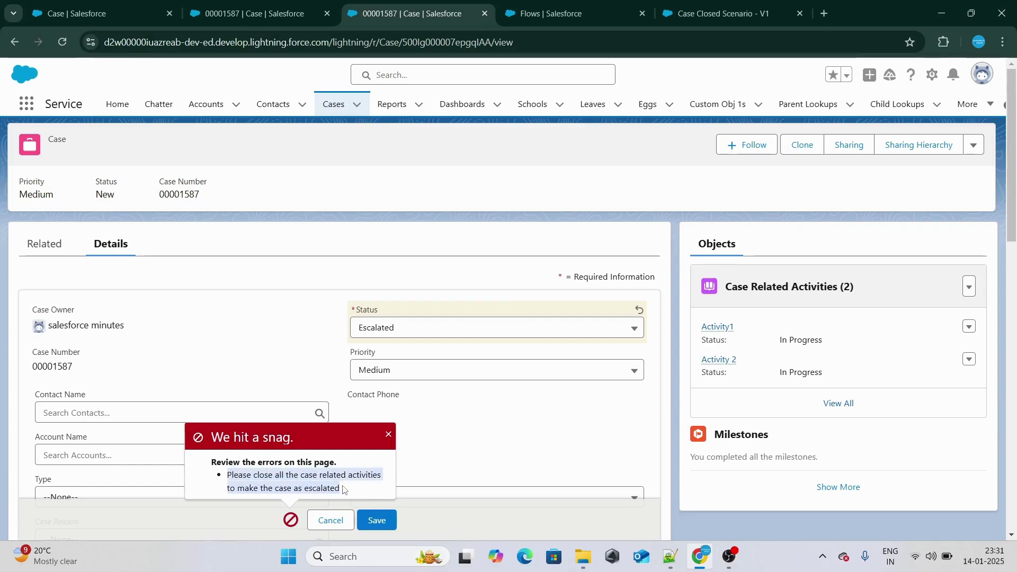
click(369, 486)
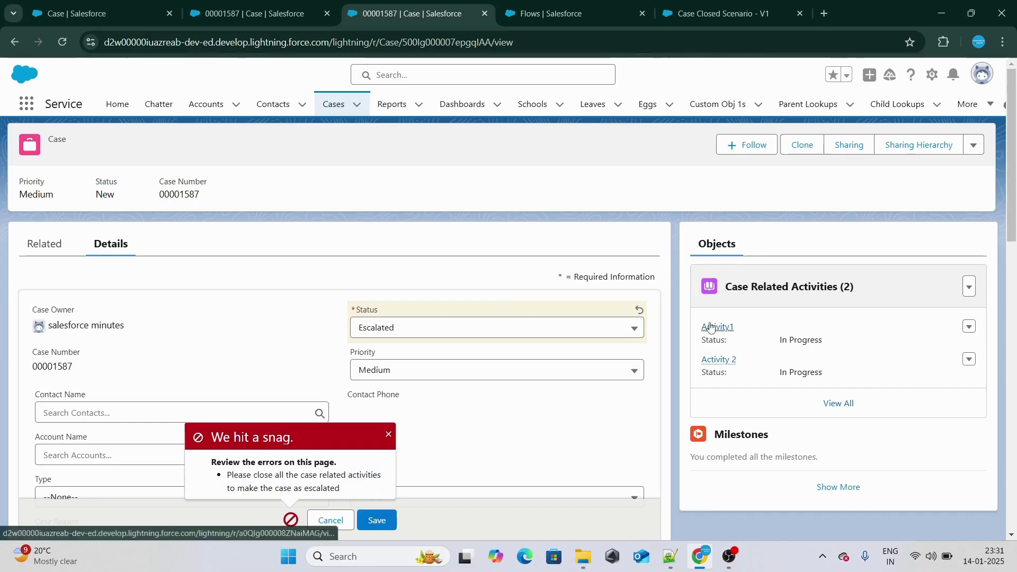
mouse_move(711, 327)
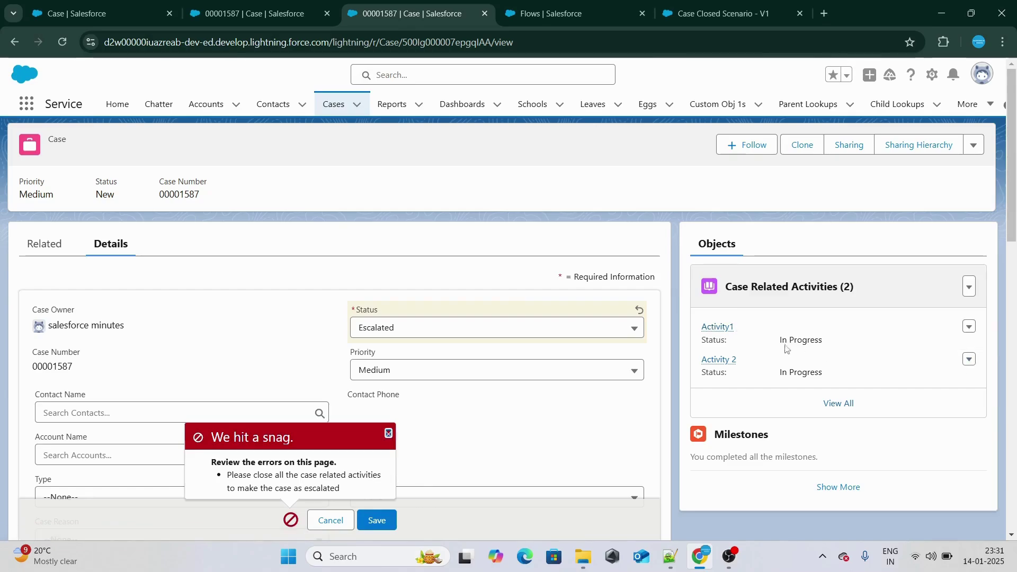
click(723, 326)
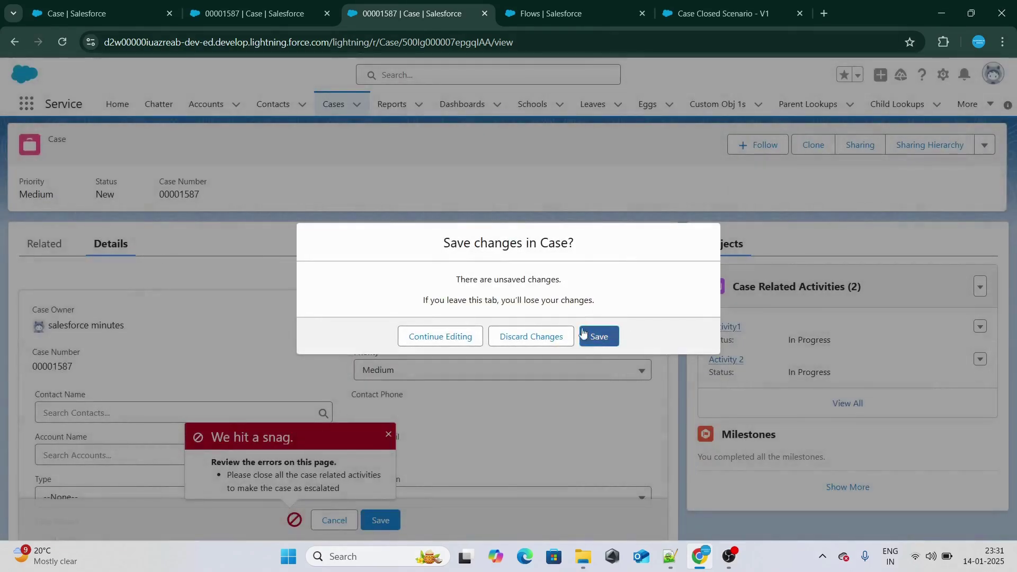
Step: Discard the pending Case edit and save Activity1 with Status Completed
click(519, 335)
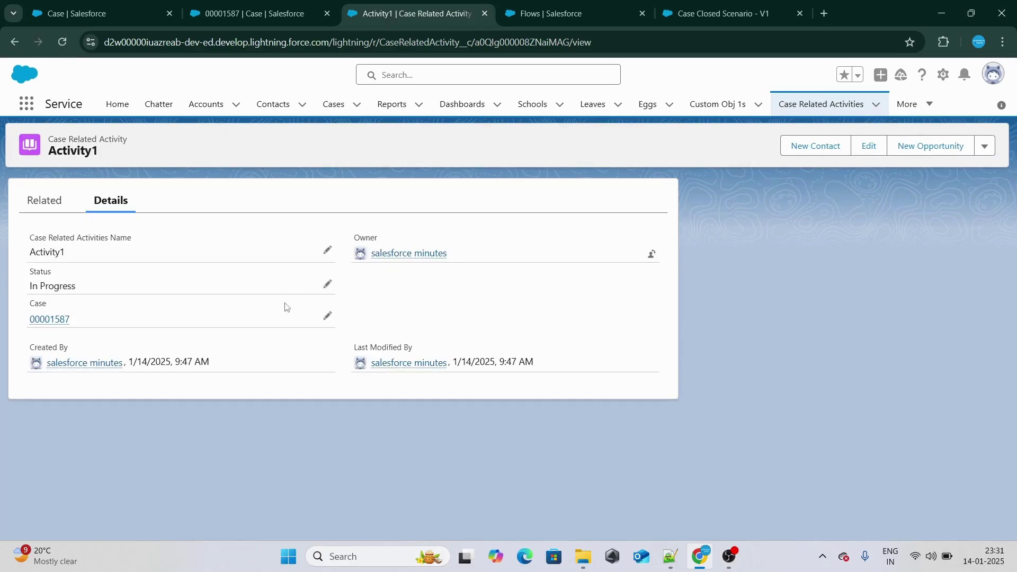
click(328, 285)
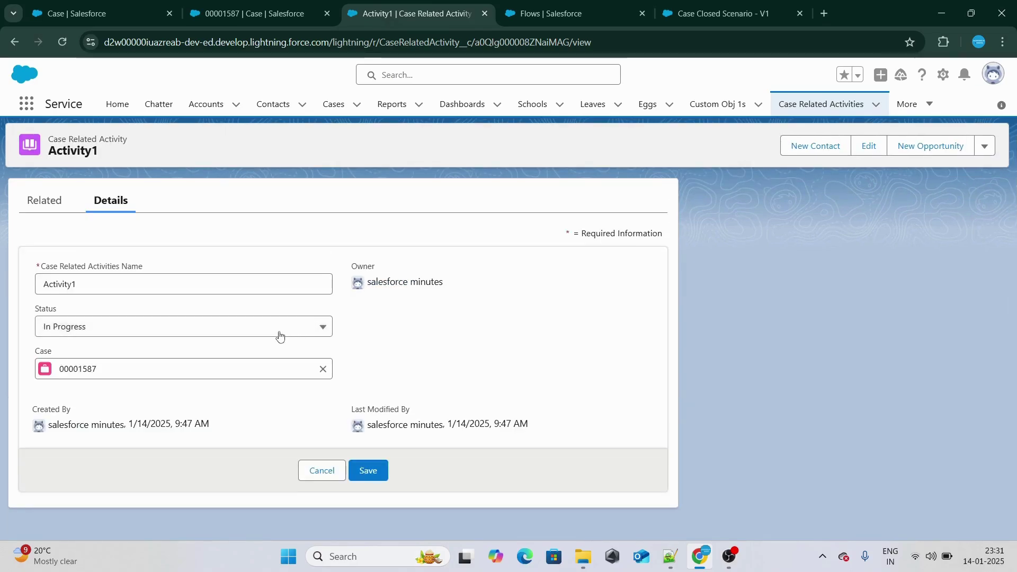
click(279, 335)
click(255, 425)
click(376, 472)
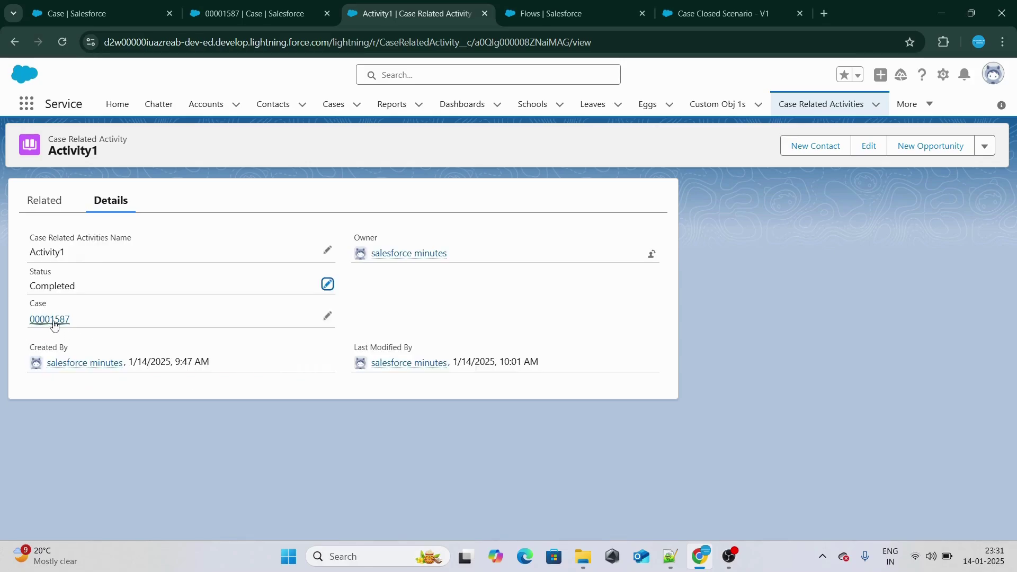
Step: Back on the Case, delete Activity 2
click(53, 321)
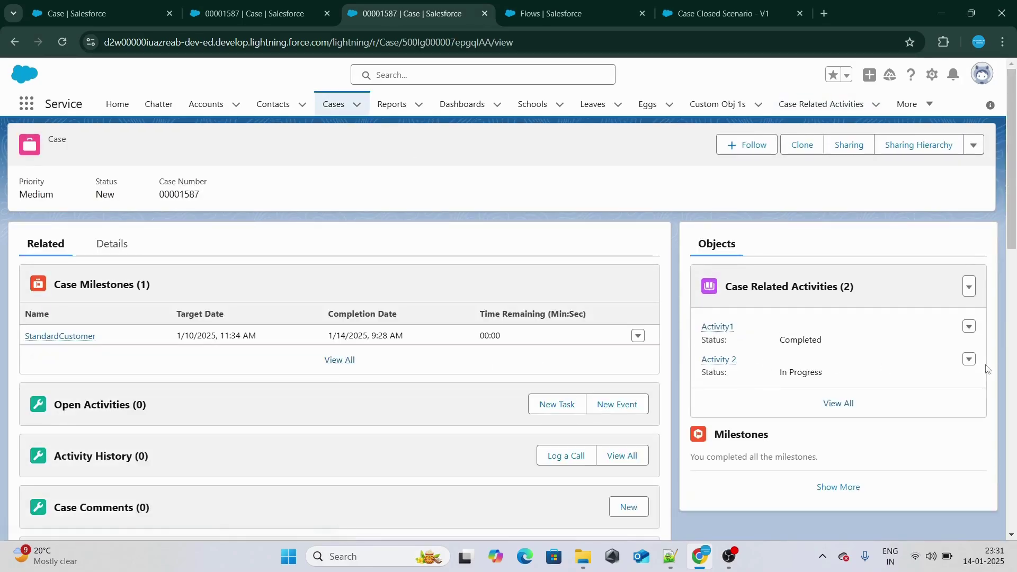
click(946, 405)
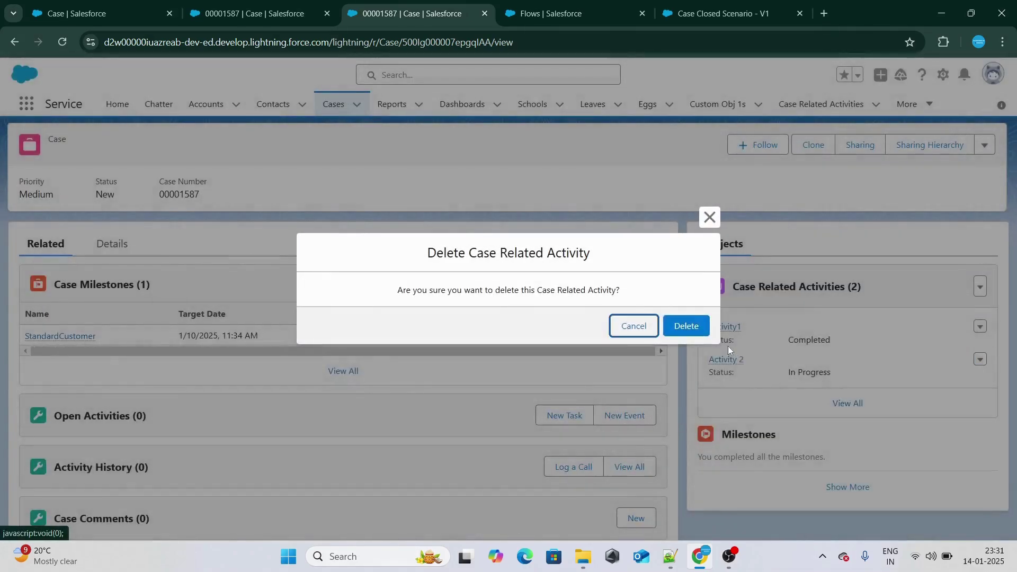
click(686, 326)
Step: Set the Case Status to Escalated and save it successfully
click(124, 245)
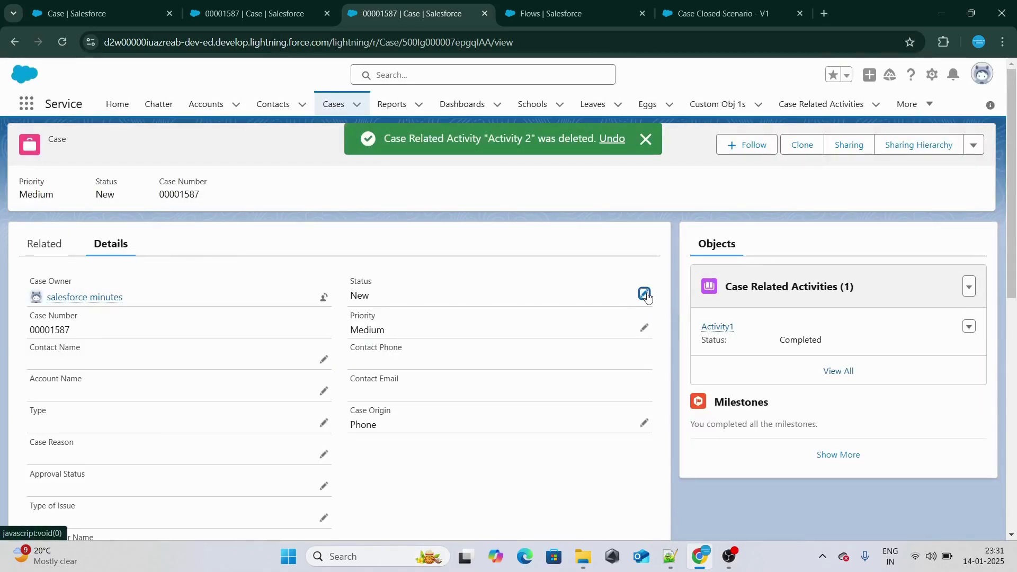
click(644, 295)
click(512, 328)
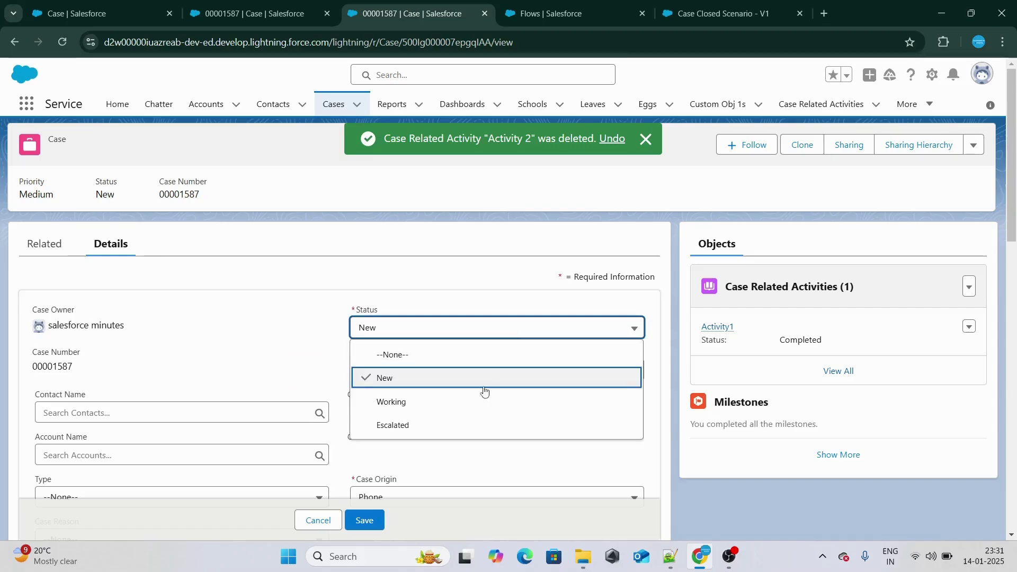
click(473, 425)
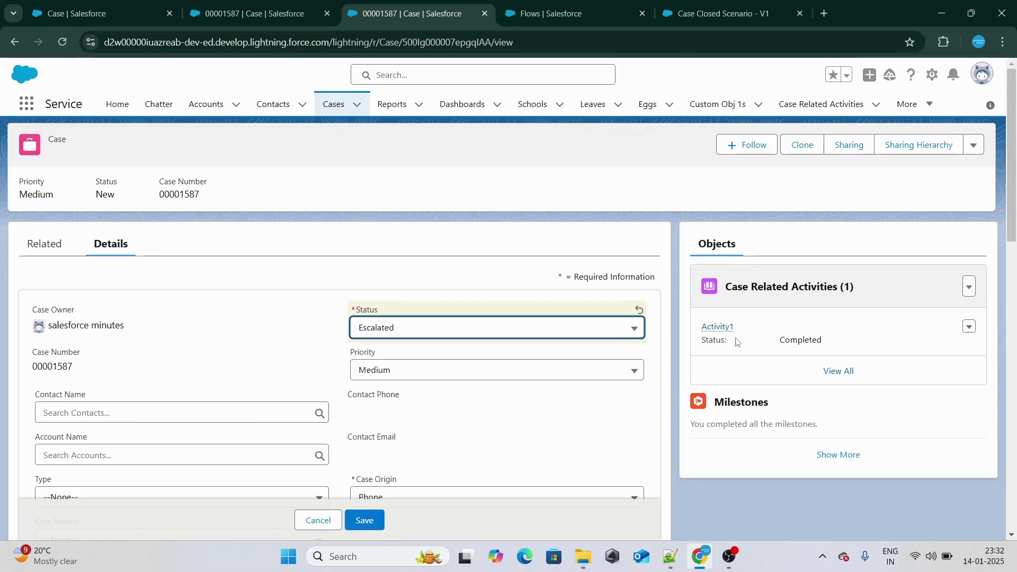
click(365, 521)
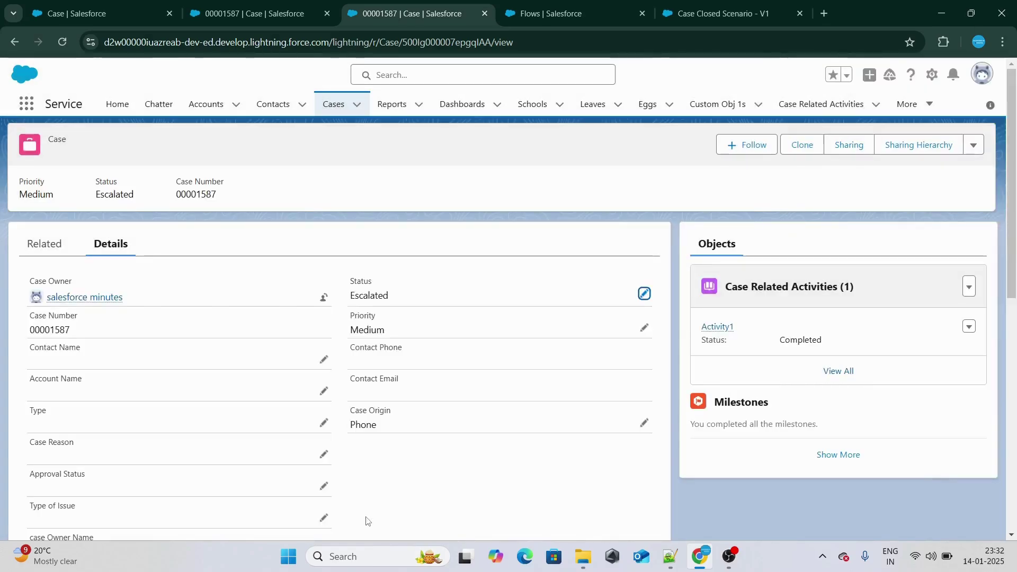